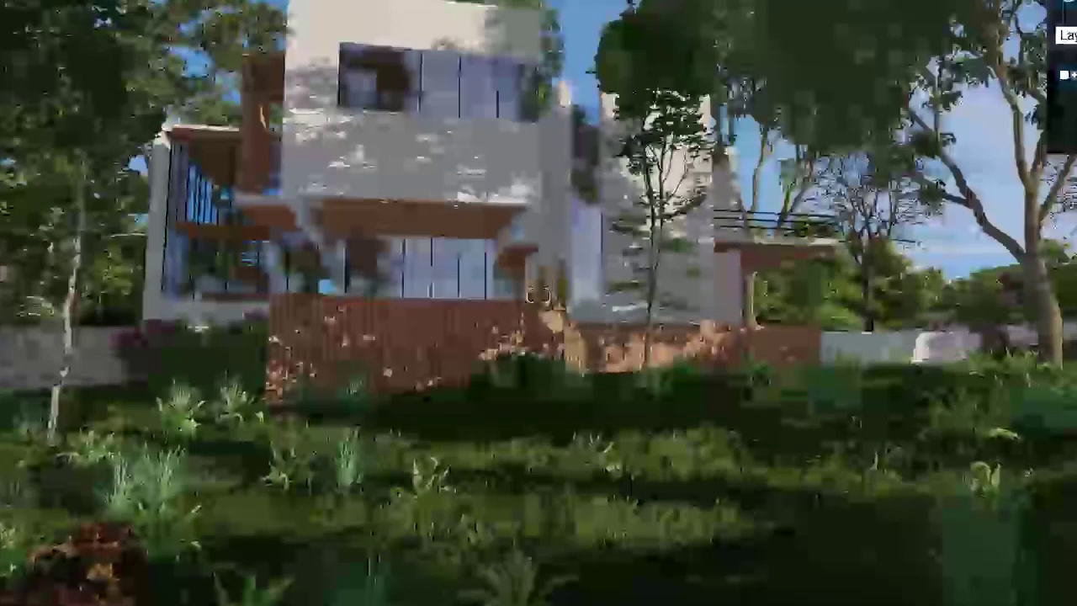
Select the large tree near the low wall beside the house and recolour its foliage autumn orange
{"action": "left_click", "coordinate": [538, 295]}
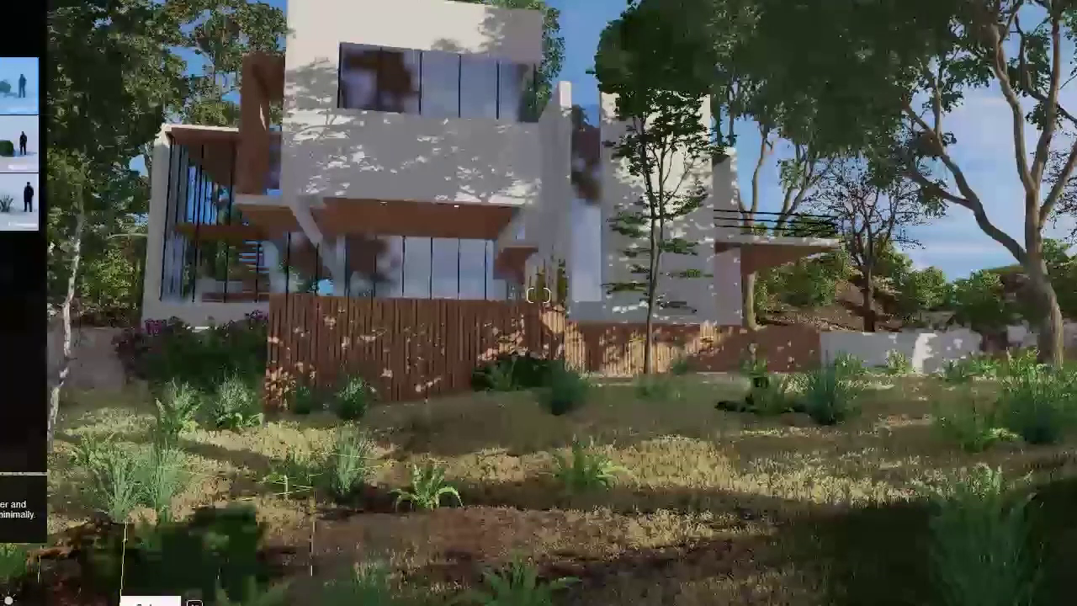
{"action": "left_click", "coordinate": [152, 603]}
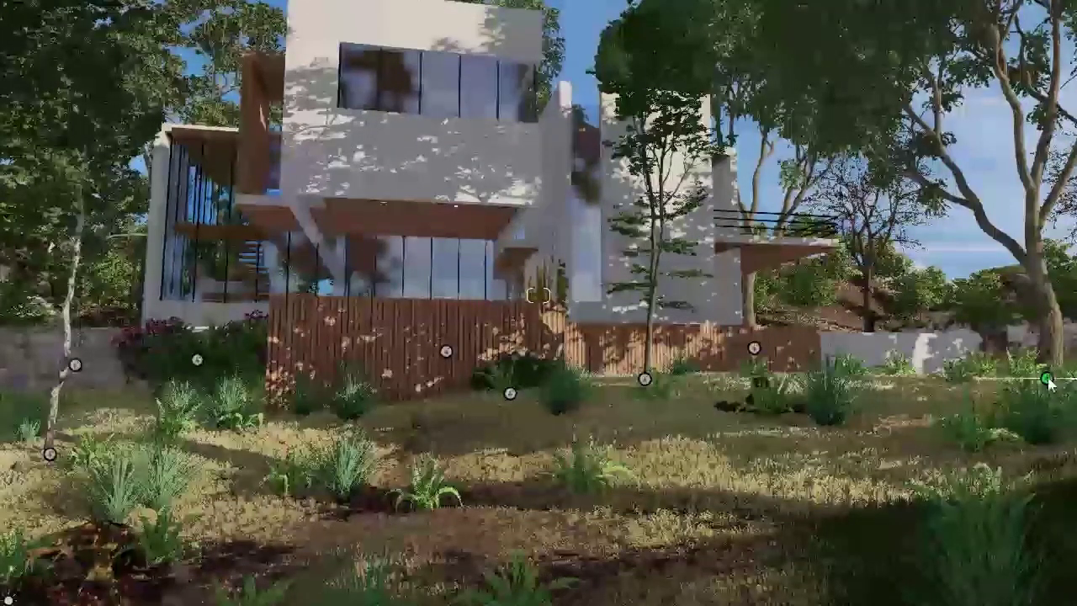
{"action": "left_click", "coordinate": [1047, 378]}
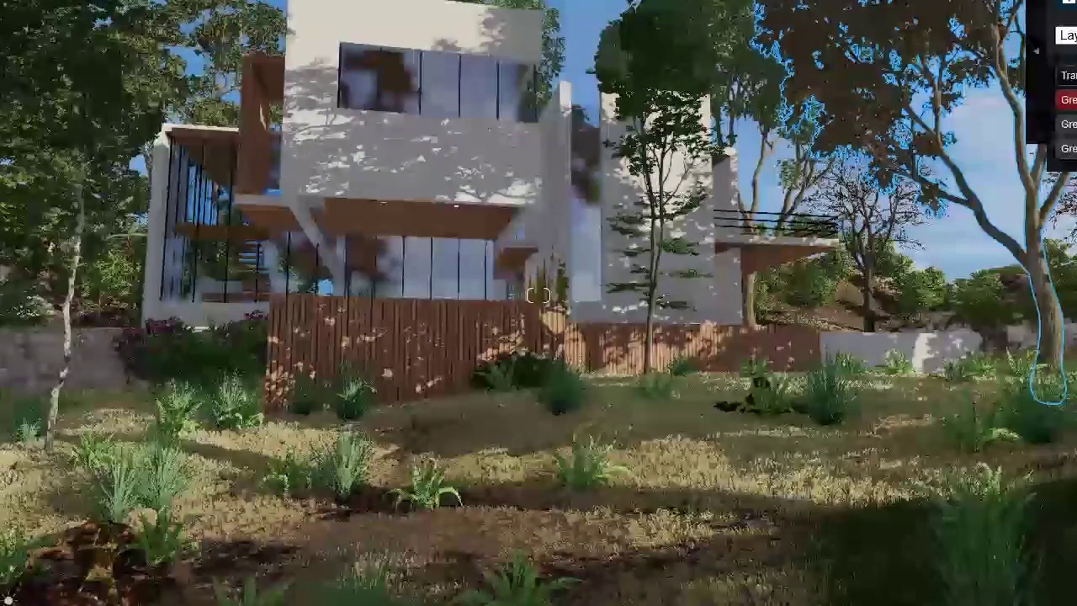
{"action": "right_click_drag", "start_coordinate": [539, 294], "coordinate": [741, 173]}
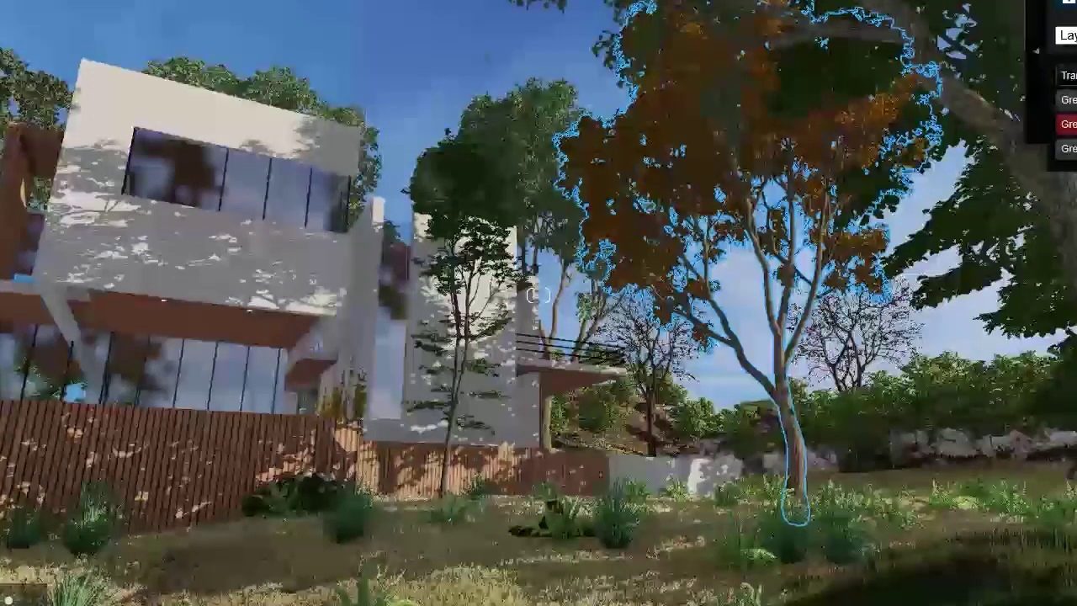
{"action": "key", "text": "w"}
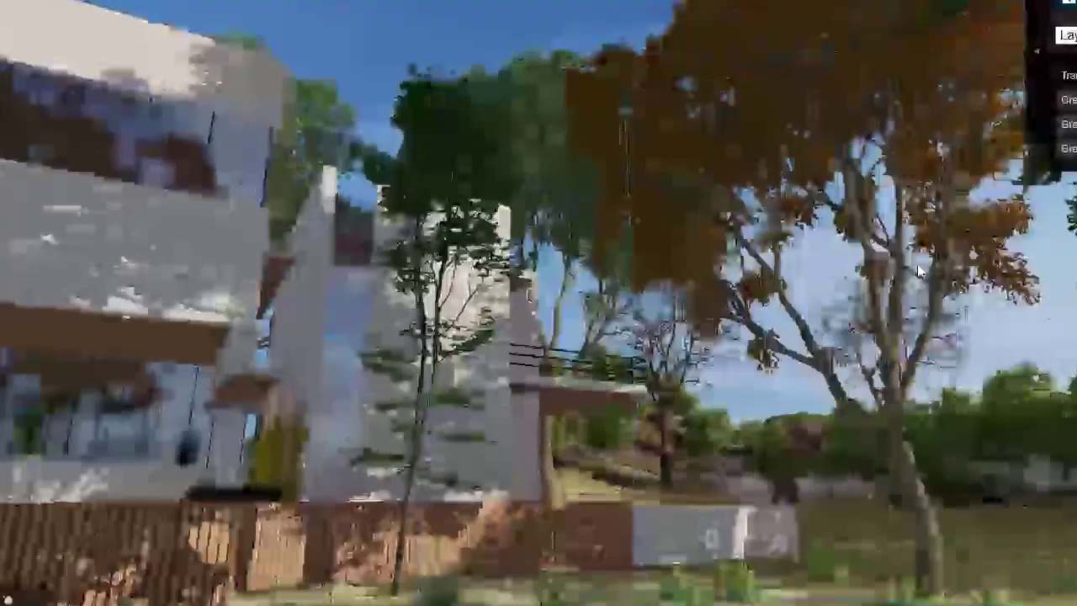
{"action": "key", "text": "s"}
{"action": "right_click_drag", "start_coordinate": [919, 271], "coordinate": [791, 328]}
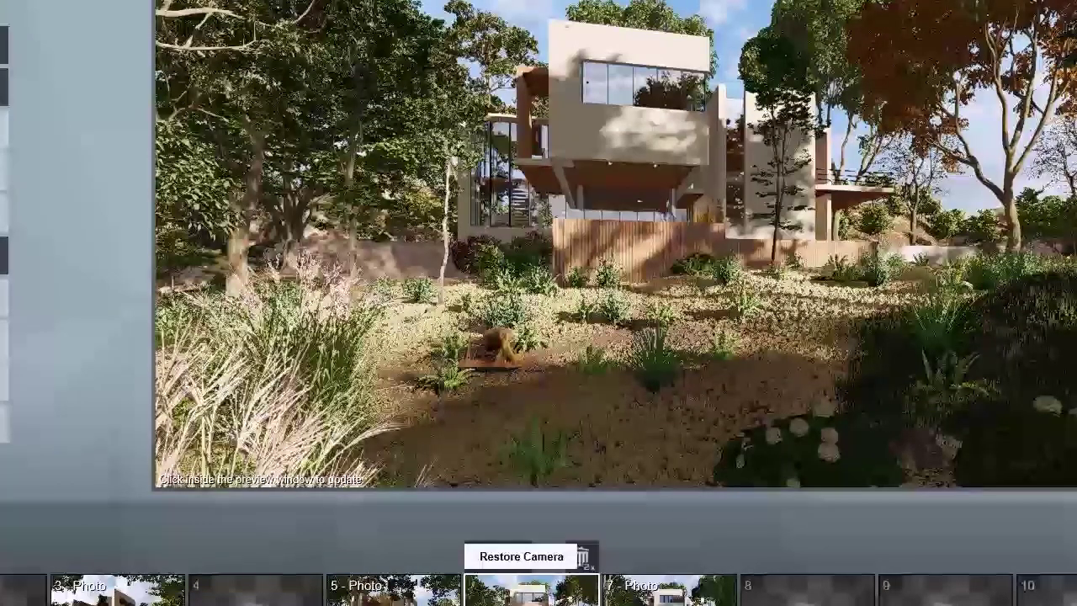
Restore the saved camera of the sixth photo and add the Autumn Colors effect to it
{"action": "left_click", "coordinate": [521, 556]}
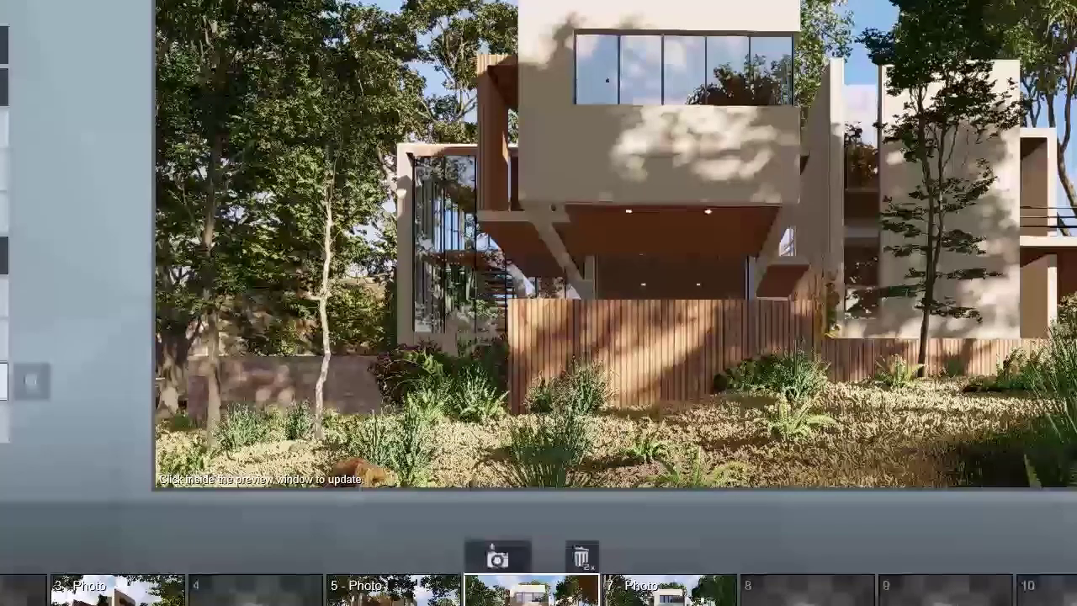
{"action": "left_click", "coordinate": [32, 257]}
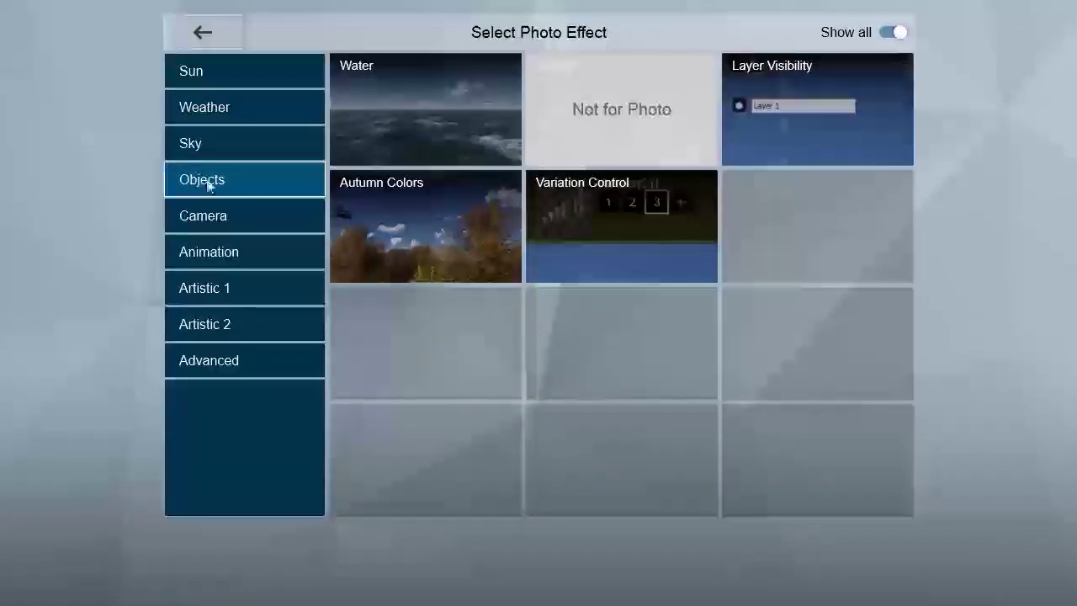
{"action": "left_click", "coordinate": [403, 215]}
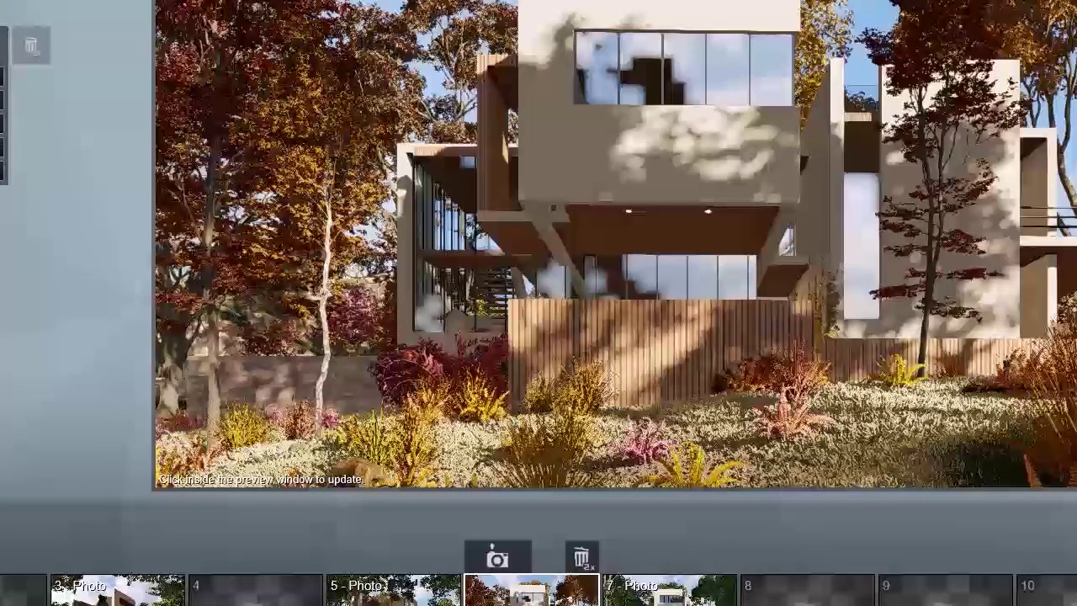
{"action": "mouse_move", "coordinate": [722, 322]}
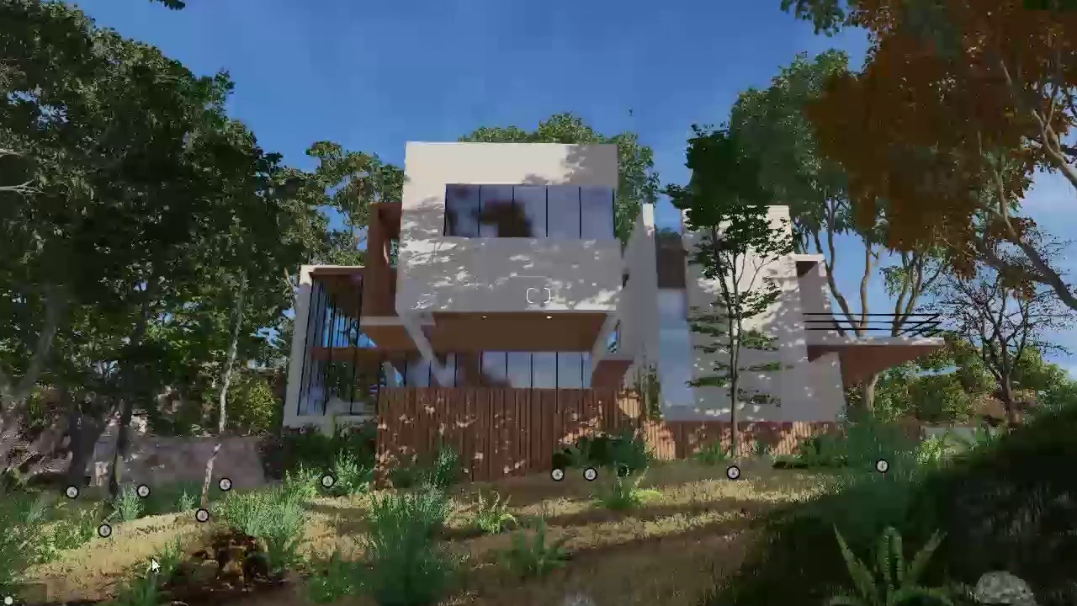
Select the trees around the house together and move them to layer 2
{"action": "left_click_drag", "start_coordinate": [141, 559], "coordinate": [1, 580], "text": "ctrl"}
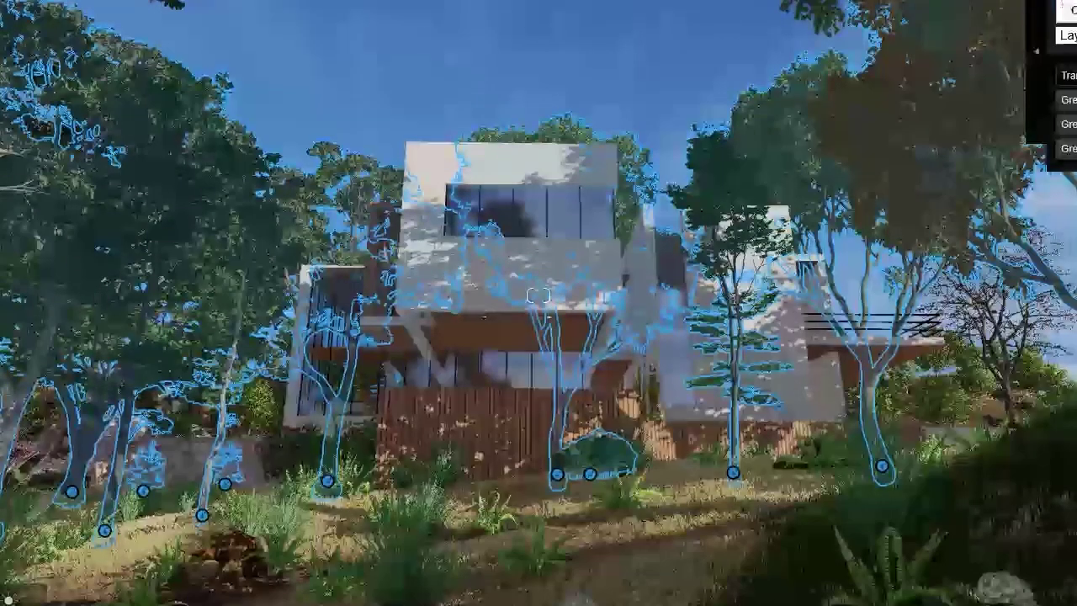
{"action": "left_click", "coordinate": [1067, 35]}
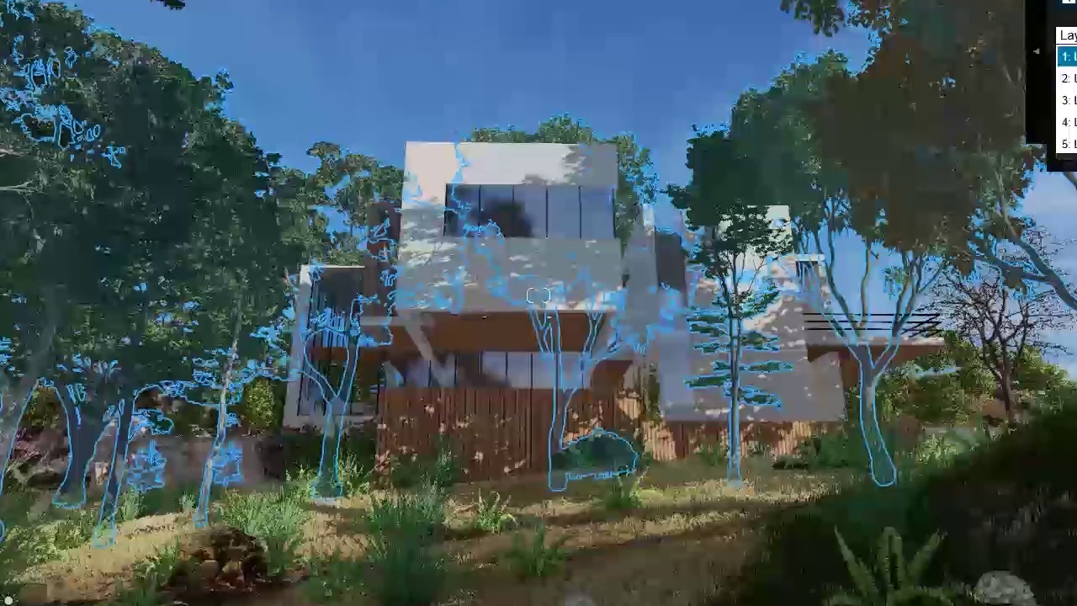
{"action": "left_click", "coordinate": [1067, 79]}
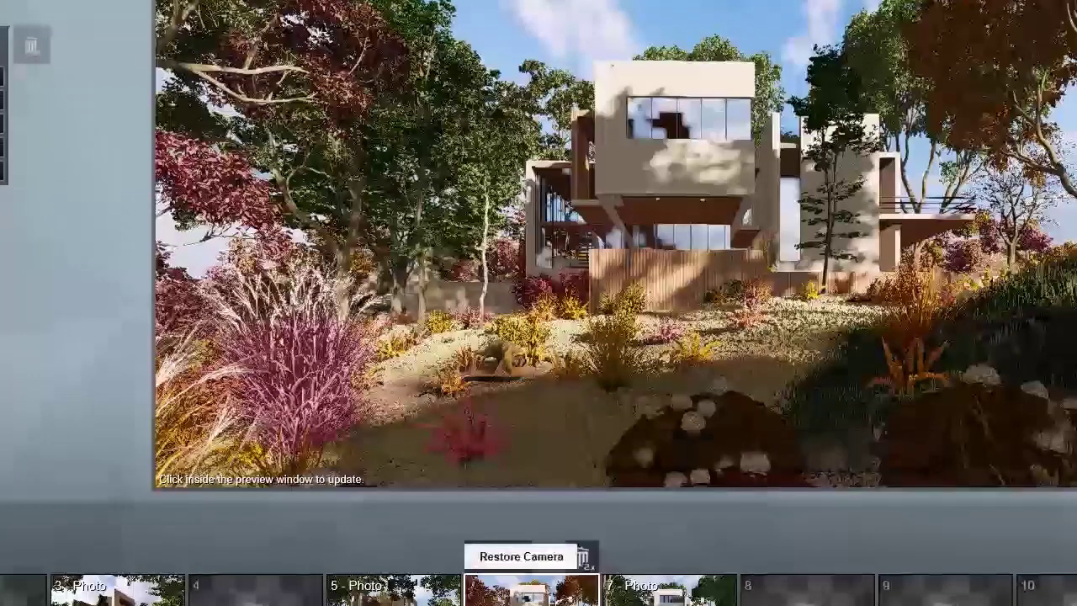
Restore the photo's saved camera, limit the Autumn Colors effect to the trees' layer and refresh the preview
{"action": "left_click", "coordinate": [497, 557]}
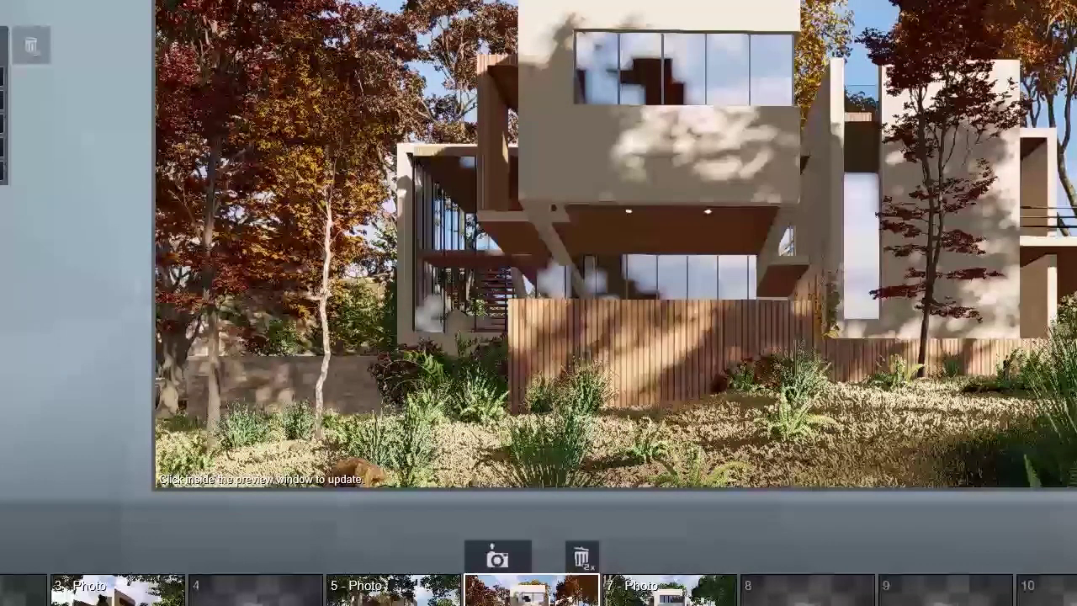
{"action": "mouse_move", "coordinate": [974, 419]}
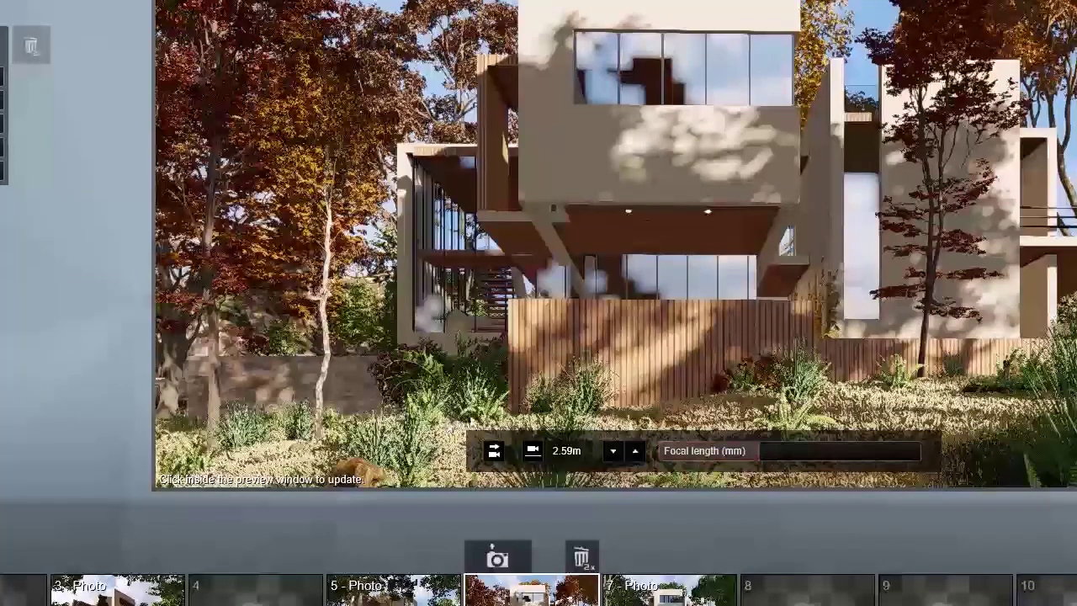
{"action": "left_click", "coordinate": [1050, 288]}
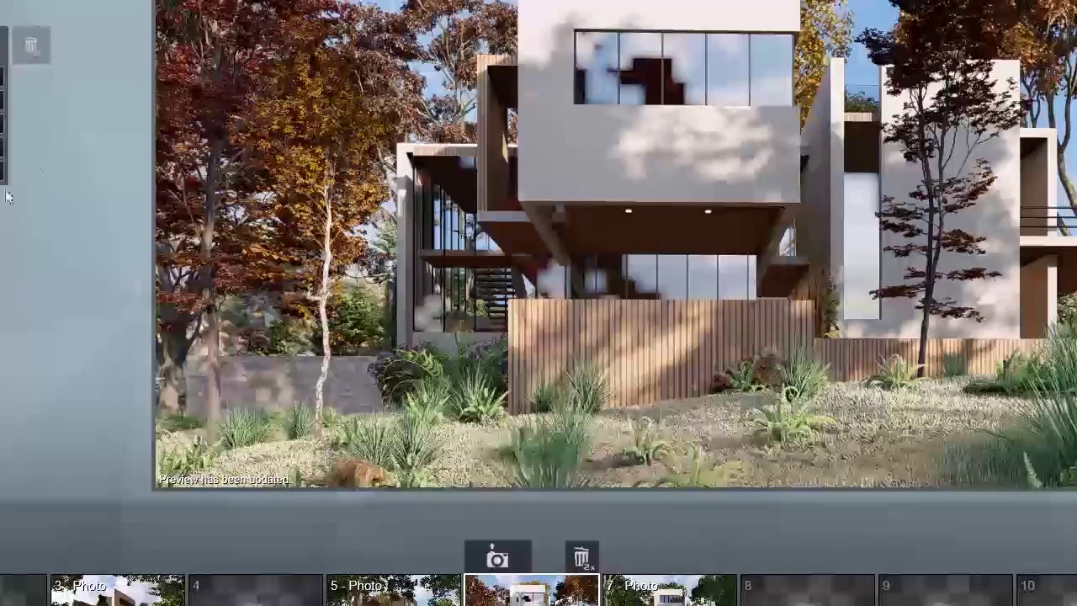
Examine the autumn foliage on the trees and shrubs around the house from farther away and closer up
{"action": "key", "text": "s"}
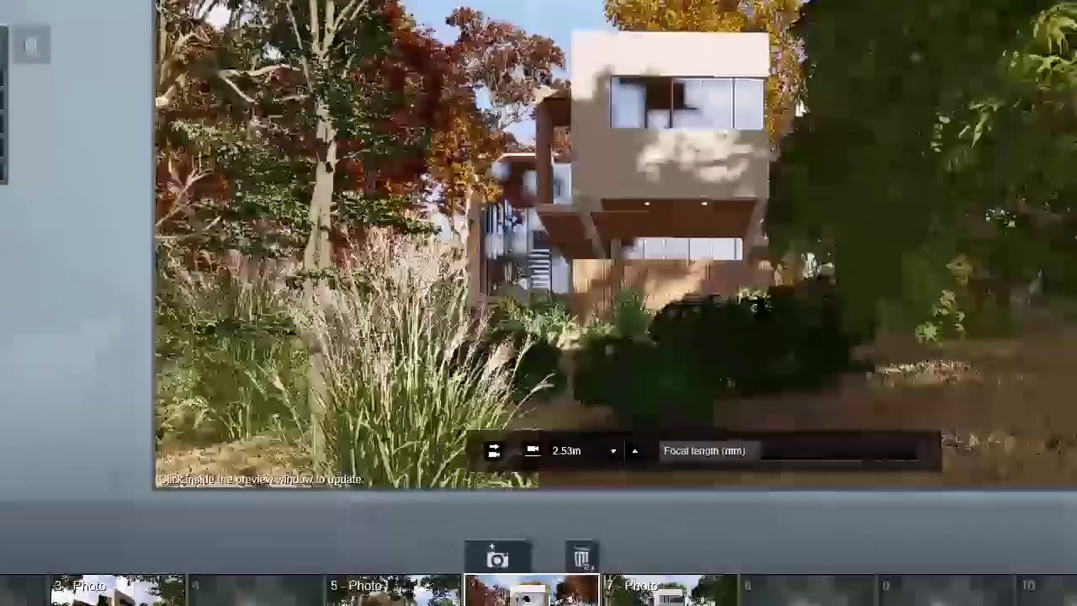
{"action": "key", "text": "s"}
{"action": "mouse_move", "coordinate": [697, 183]}
{"action": "right_mouse_down"}
{"action": "mouse_move", "coordinate": [685, 353]}
{"action": "mouse_move", "coordinate": [686, 183]}
{"action": "right_mouse_up"}
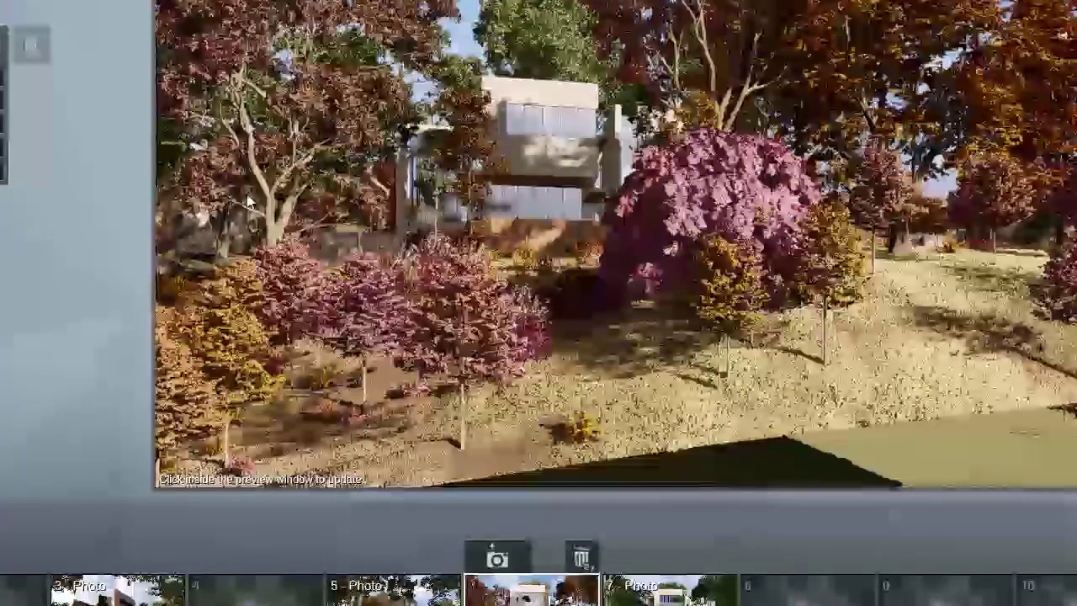
{"action": "key", "text": "w"}
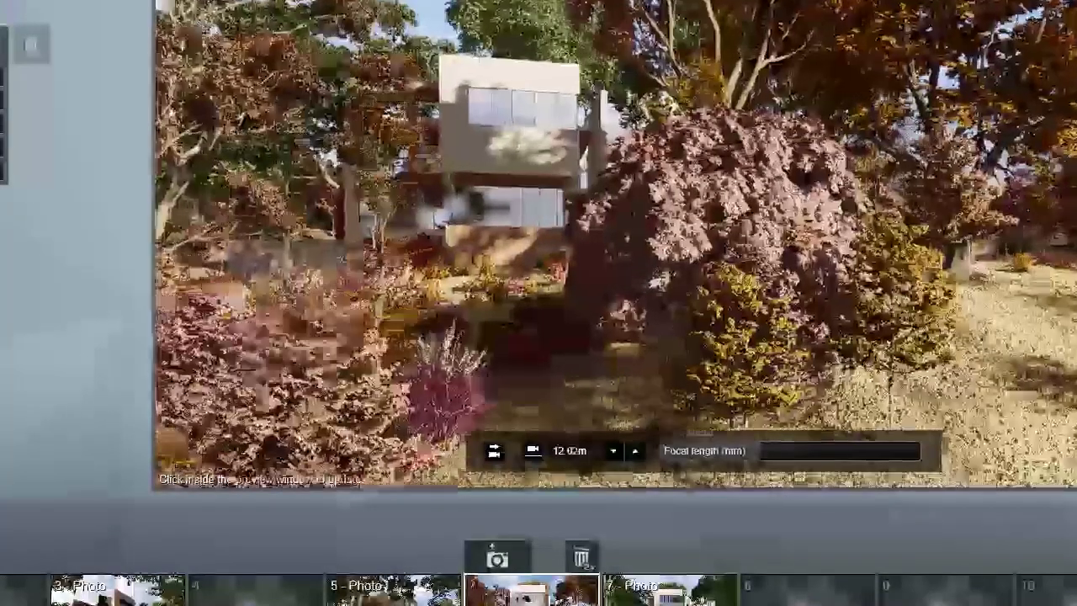
{"action": "key", "text": "w"}
{"action": "right_click_drag", "start_coordinate": [488, 155], "coordinate": [362, 164]}
{"action": "key", "text": "w"}
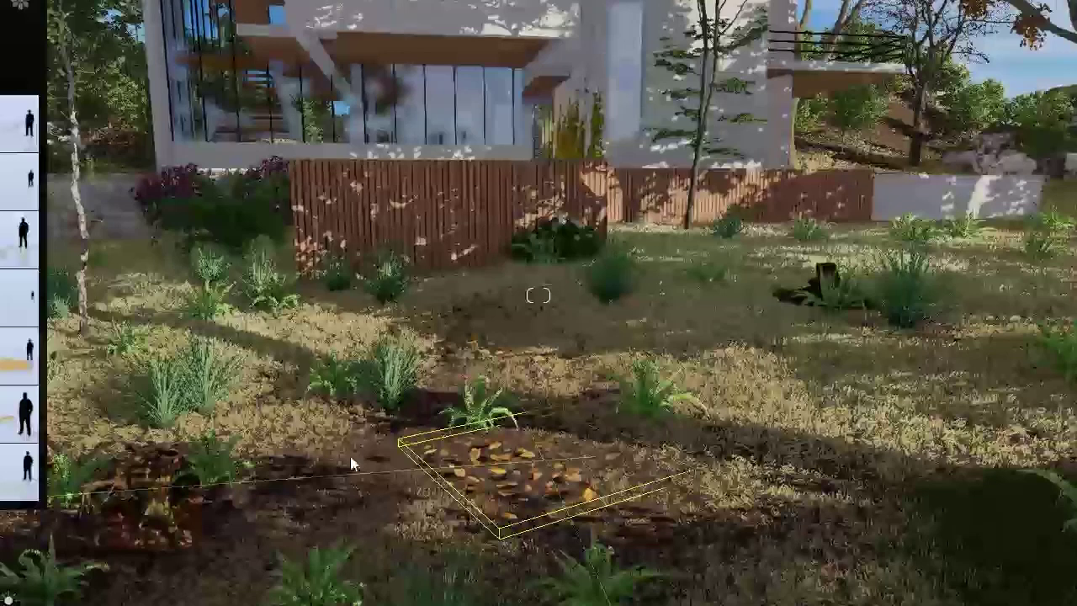
Place patches of fallen orange leaves on the ground in front of the wooden fence
{"action": "left_click", "coordinate": [351, 459]}
{"action": "left_click", "coordinate": [960, 345]}
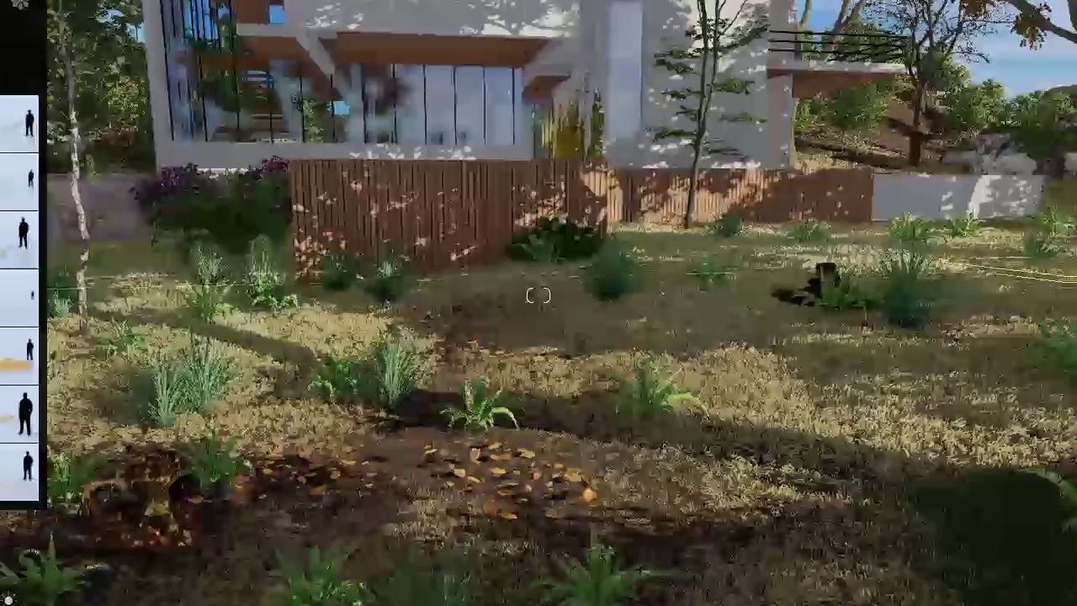
{"action": "left_click", "coordinate": [255, 368]}
Turn the grassy garden ground in front of the wooden fence into mostly bare dark soil
{"action": "key", "text": "s"}
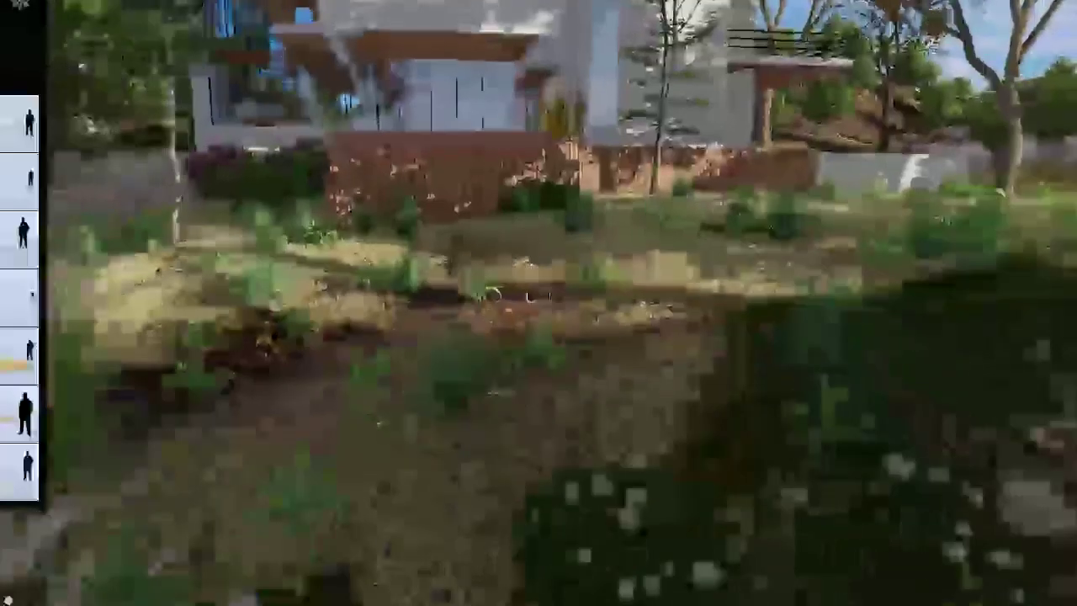
{"action": "key", "text": "s"}
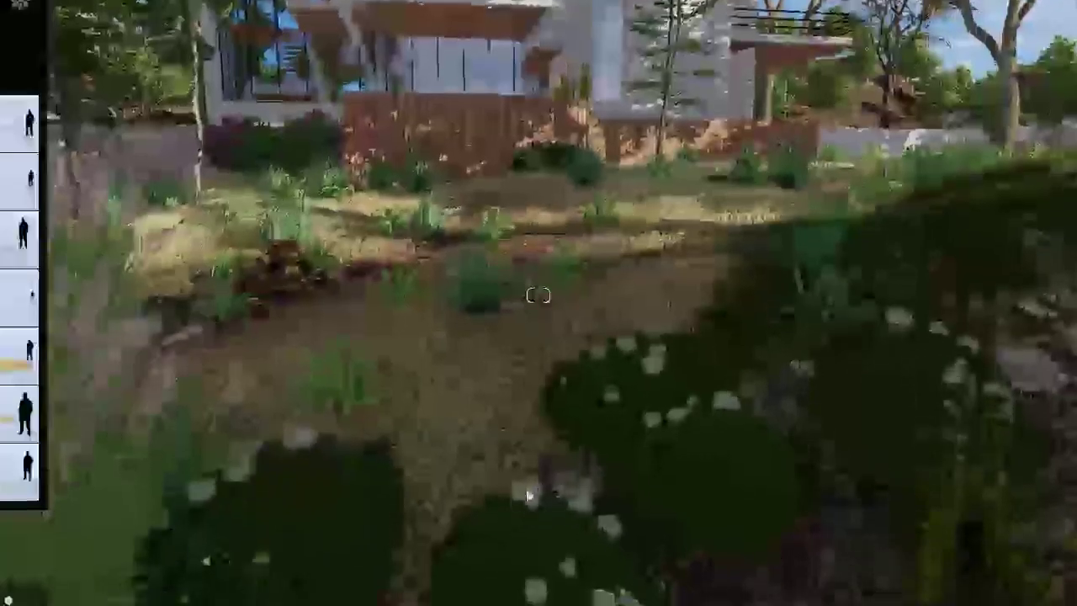
{"action": "key", "text": "w"}
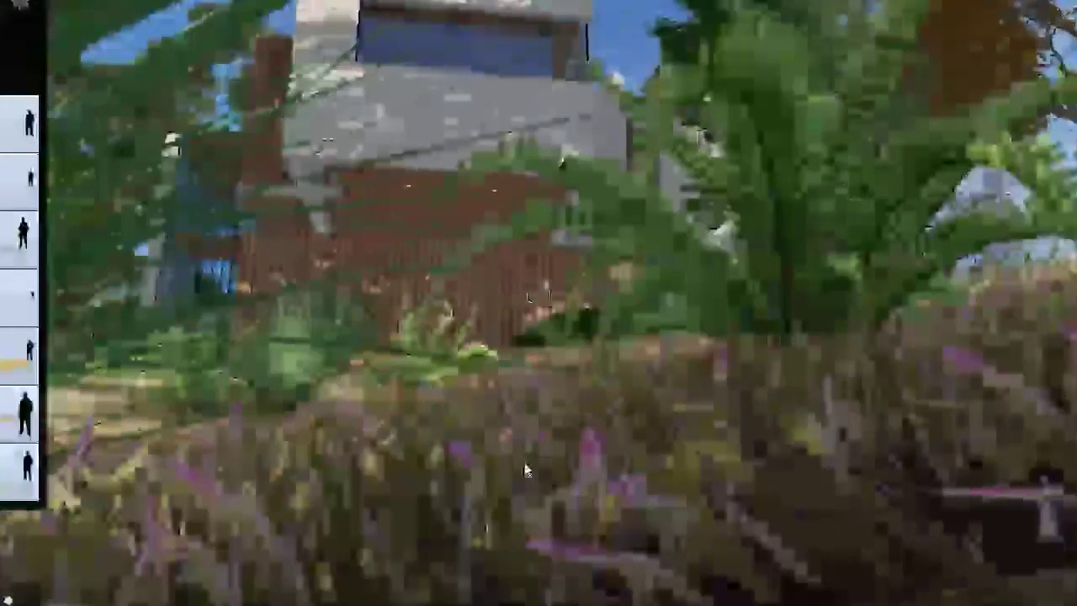
{"action": "key", "text": "e"}
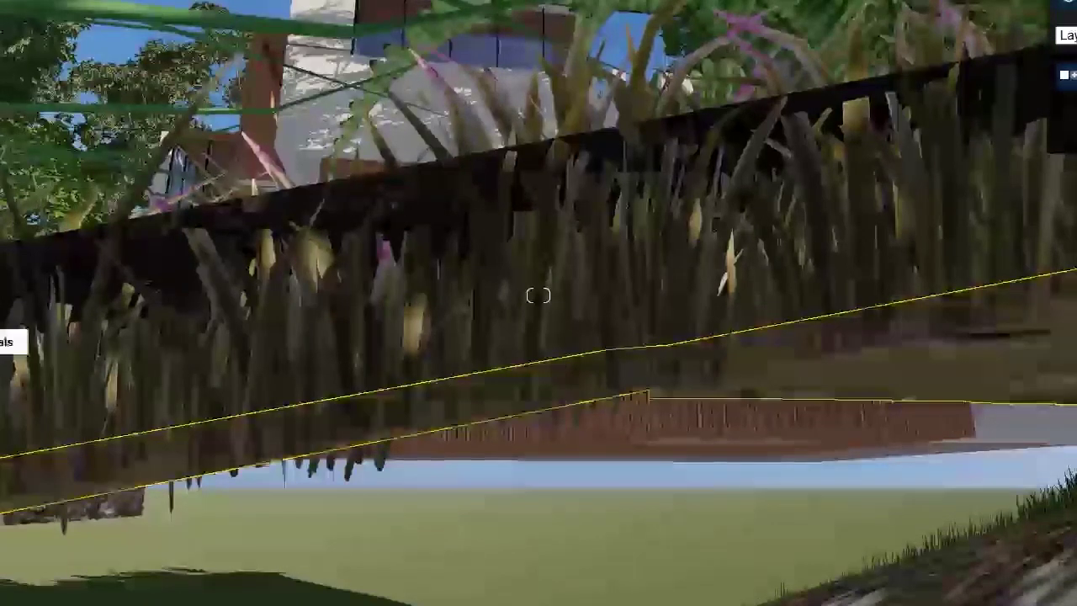
{"action": "key", "text": "q"}
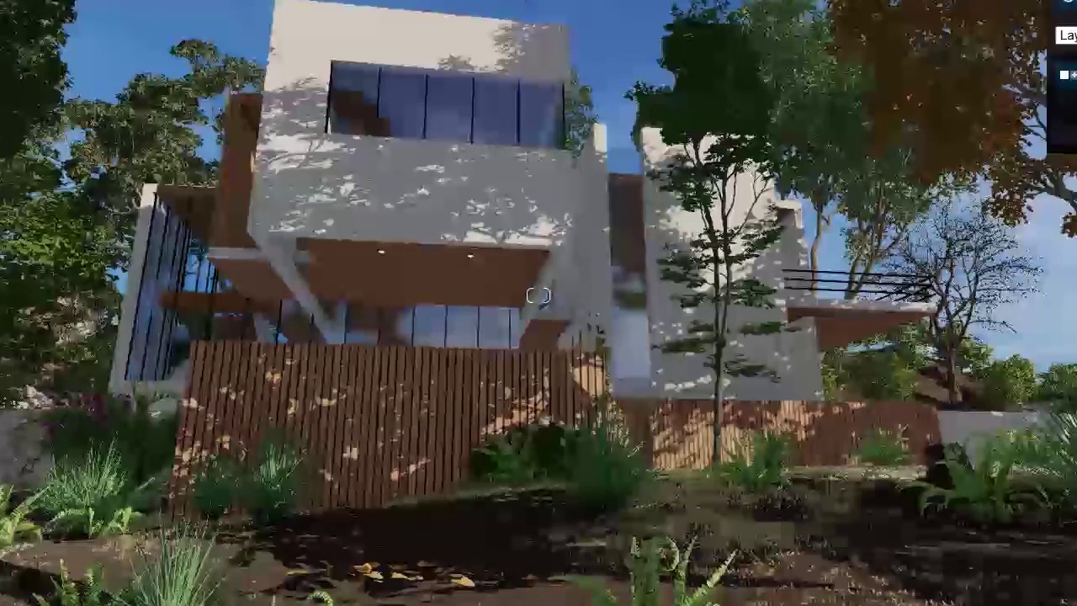
{"action": "key", "text": "s"}
{"action": "right_click_drag", "start_coordinate": [824, 515], "coordinate": [823, 596]}
{"action": "key", "text": "q"}
{"action": "key", "text": "w"}
{"action": "right_click_drag", "start_coordinate": [681, 231], "coordinate": [668, 264]}
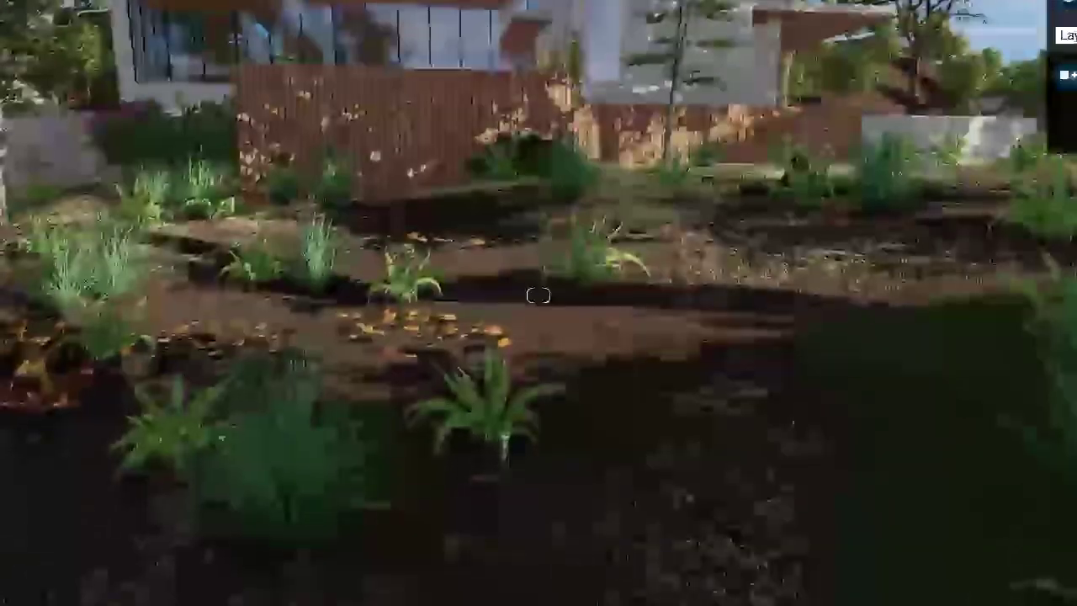
Add small brown ground debris near the fallen leaves and lay a mossy log on the soil beside them
{"action": "left_click", "coordinate": [8, 599]}
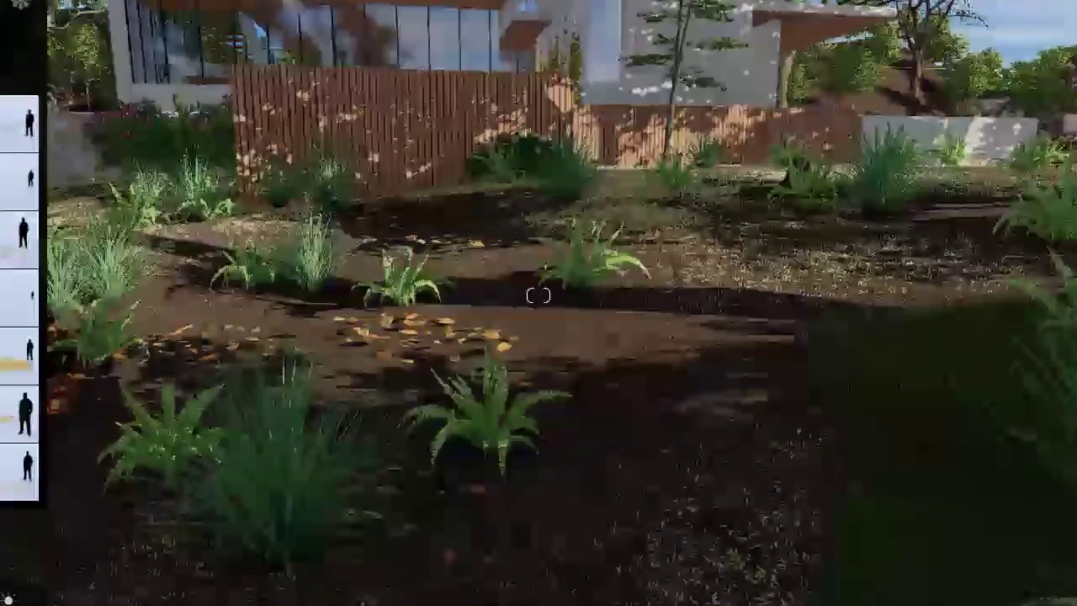
{"action": "scroll", "coordinate": [19, 298], "scroll_direction": "down", "scroll_amount": 3}
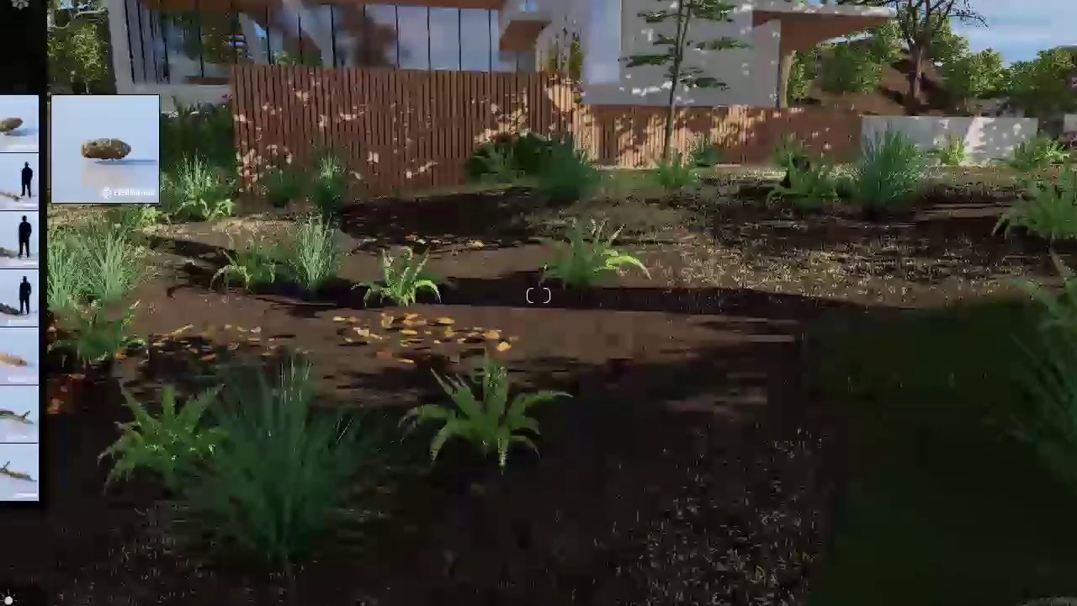
{"action": "left_click", "coordinate": [545, 341]}
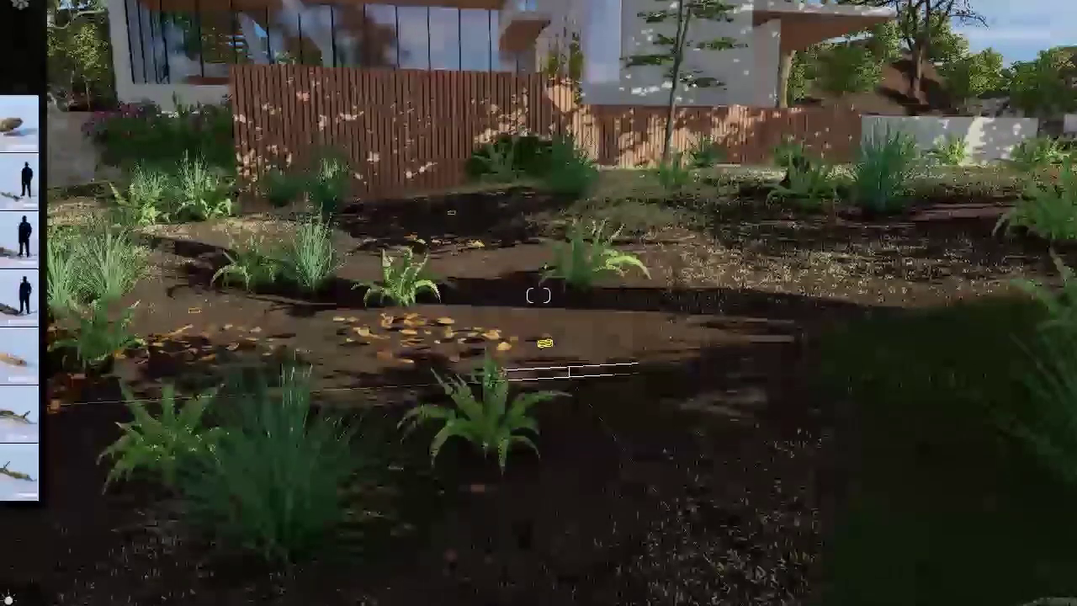
{"action": "left_click", "coordinate": [18, 356]}
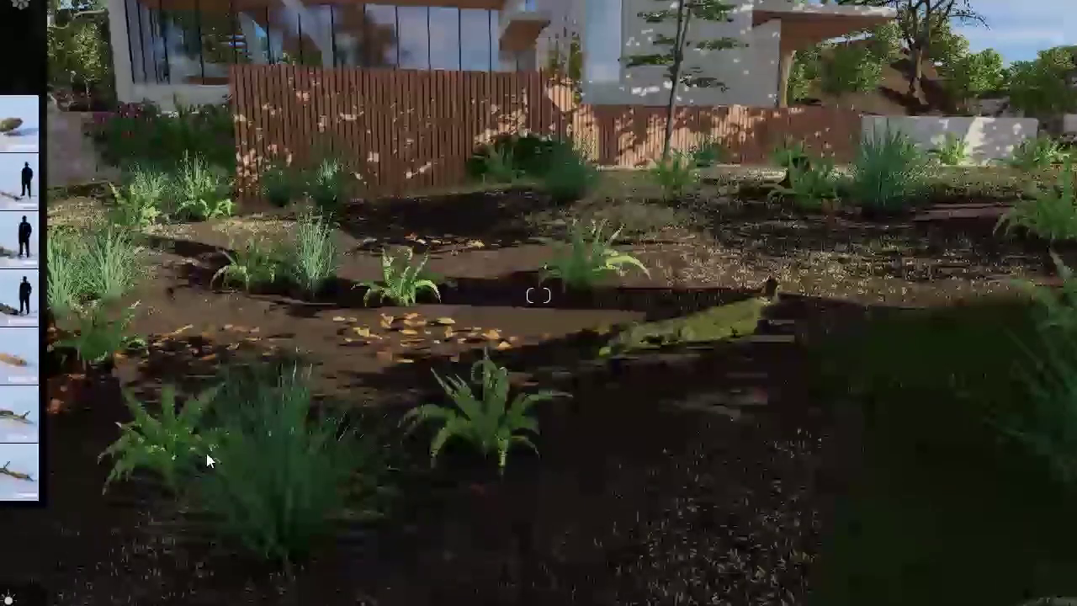
Lay a mossy fallen trunk, rotated into place, on the dark soil in the foreground beside the tall grass and ferns
{"action": "mouse_move", "coordinate": [17, 359]}
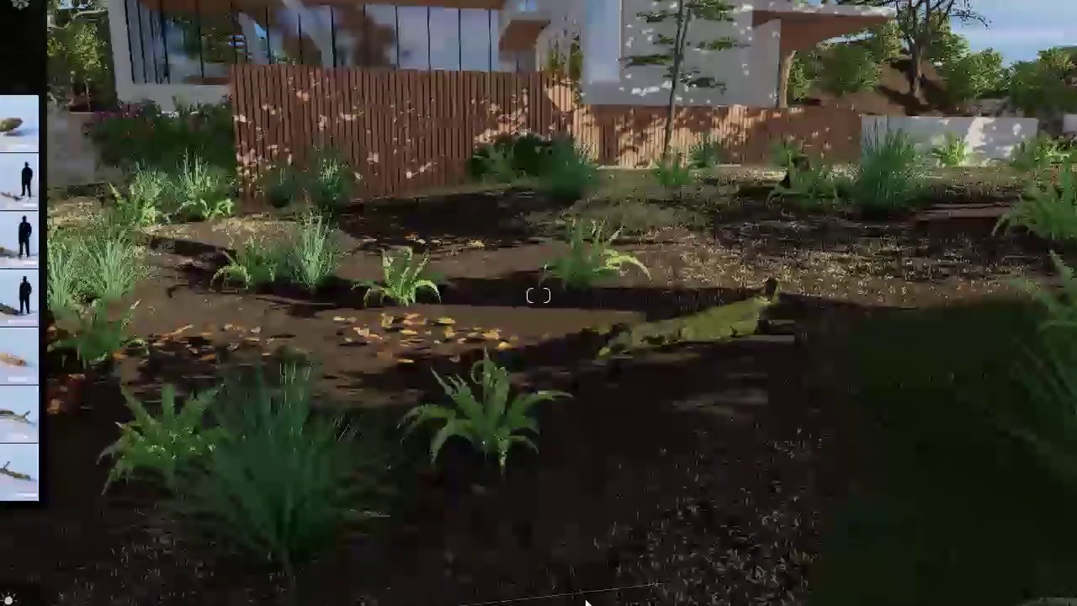
{"action": "mouse_move", "coordinate": [2, 259]}
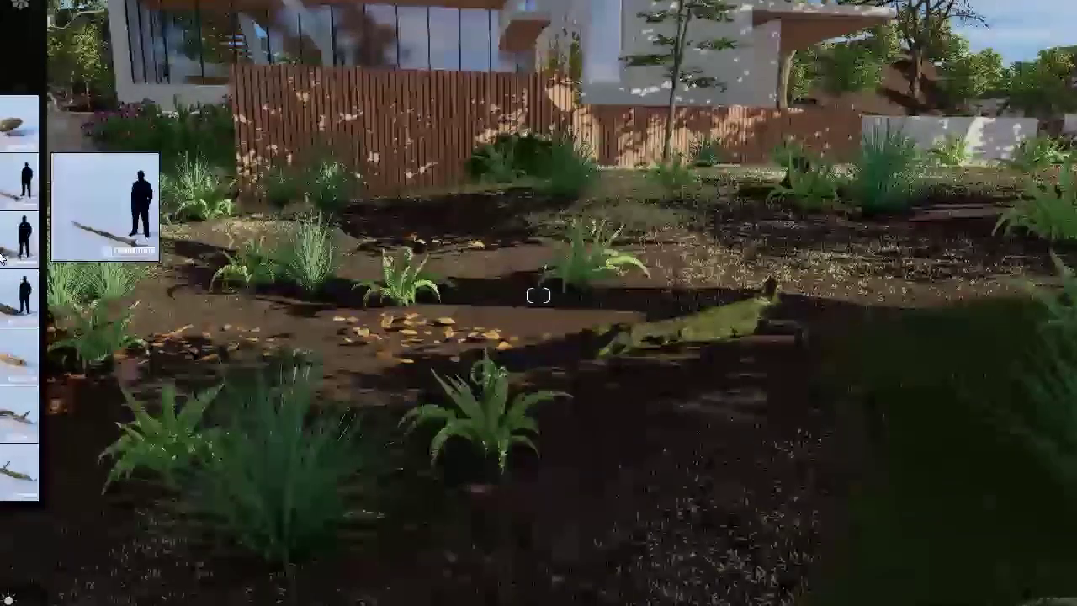
{"action": "left_click", "coordinate": [155, 292]}
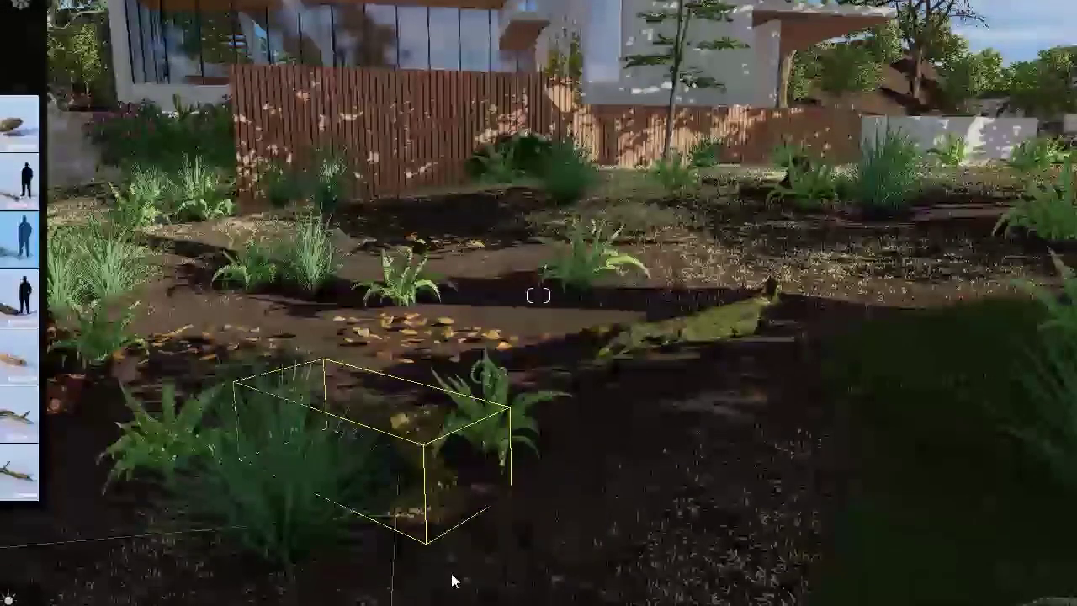
{"action": "key", "text": "r"}
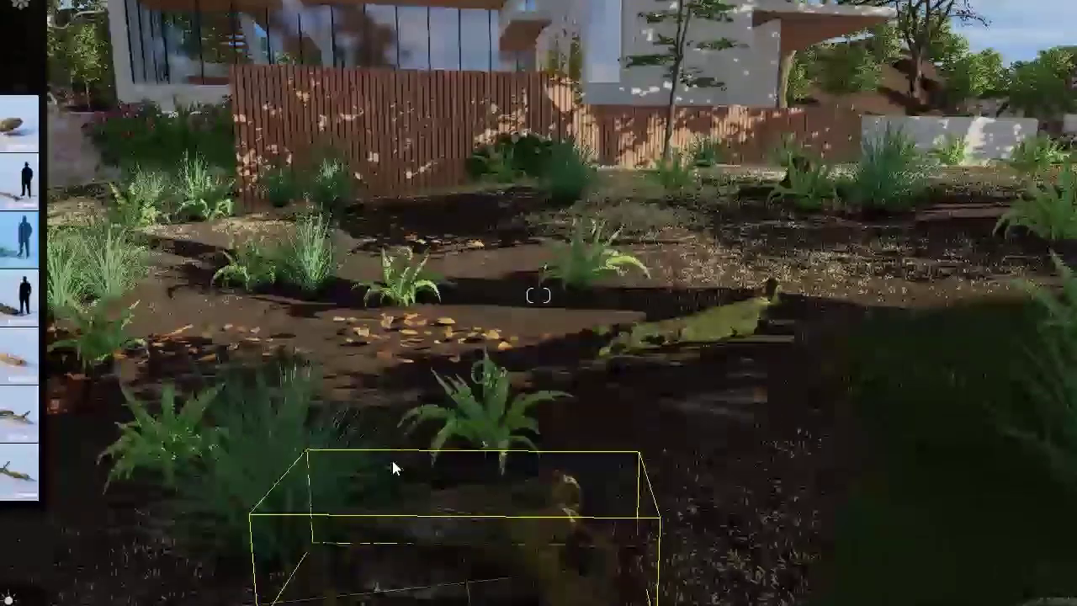
{"action": "right_click_drag", "start_coordinate": [442, 572], "coordinate": [368, 472]}
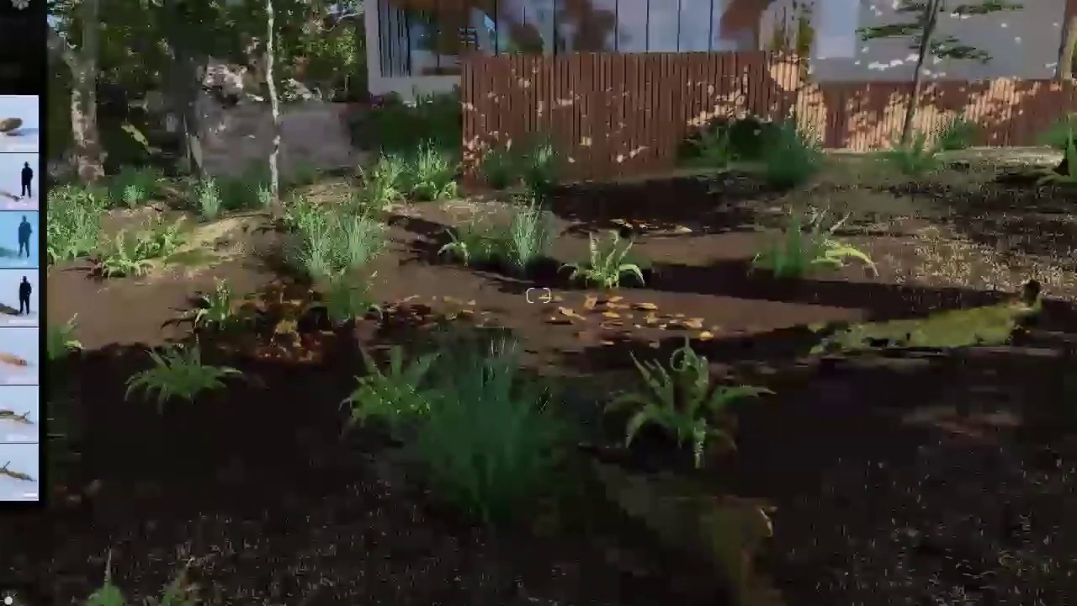
{"action": "left_click", "coordinate": [24, 240]}
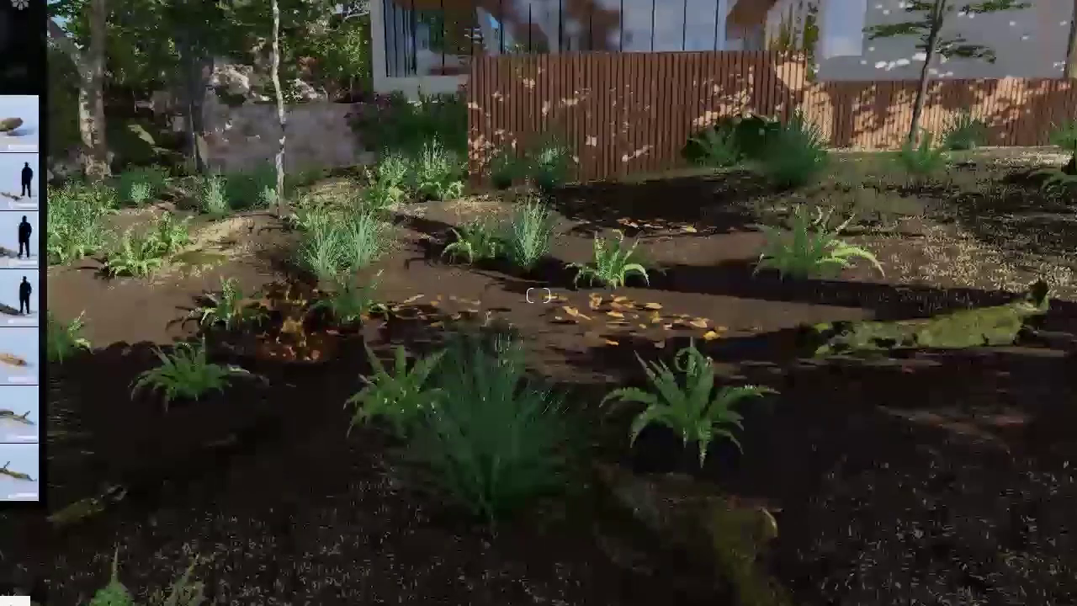
Add a falling red leaves effect and place it high in the orange tree beside the house
{"action": "left_click", "coordinate": [8, 602]}
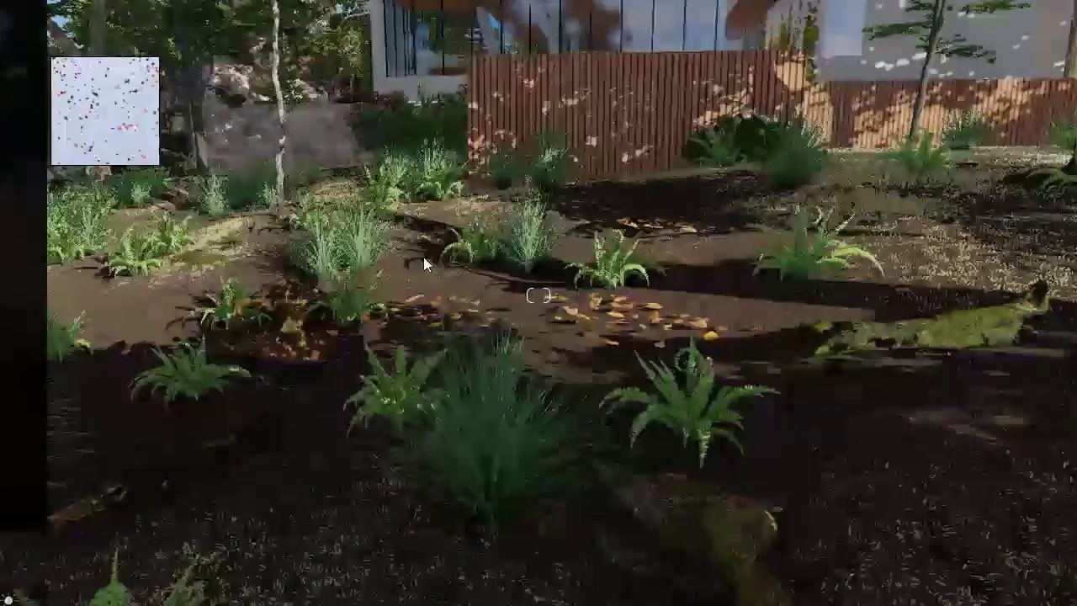
{"action": "left_click", "coordinate": [651, 473]}
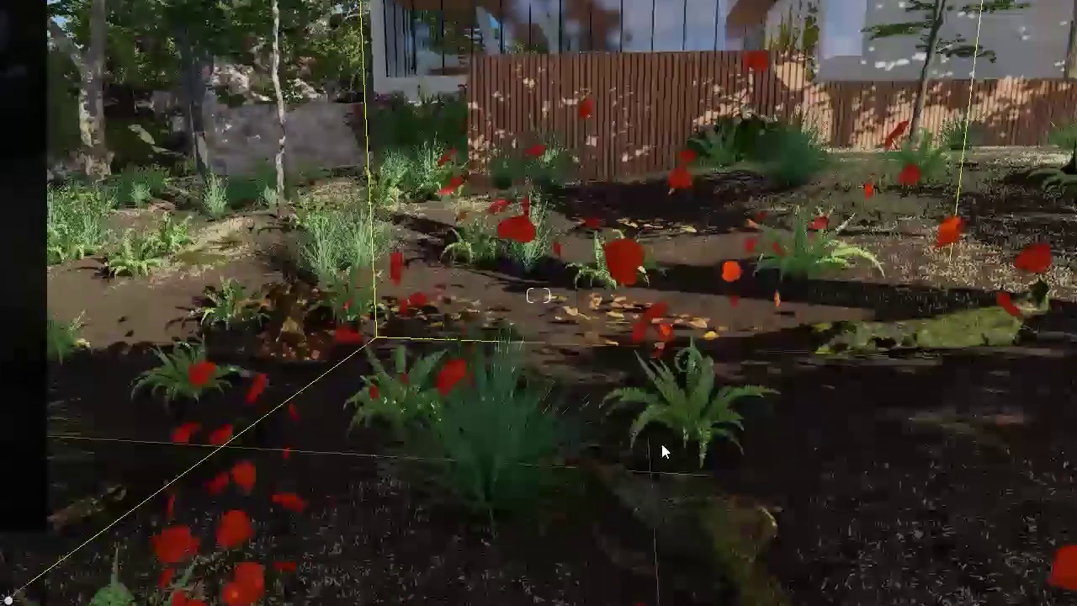
{"action": "right_click_drag", "start_coordinate": [660, 441], "coordinate": [740, 362]}
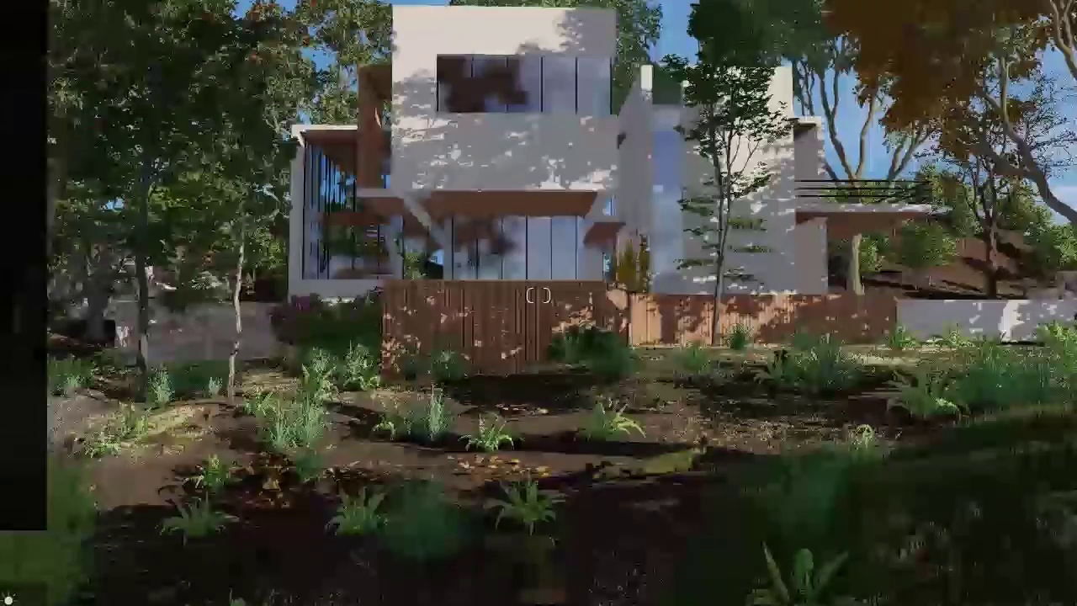
{"action": "right_click_drag", "start_coordinate": [471, 320], "coordinate": [416, 28]}
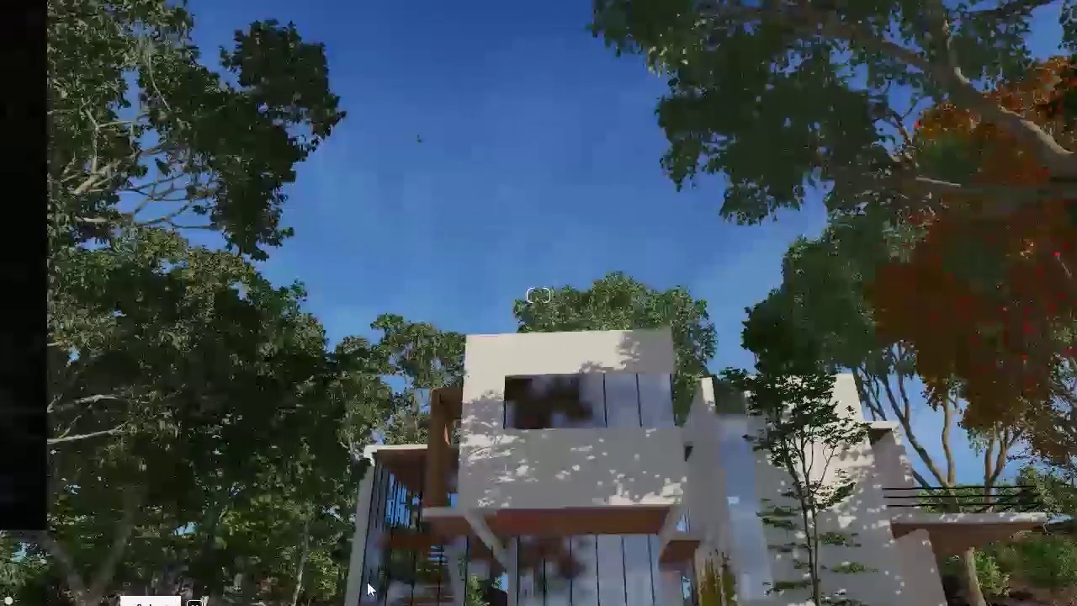
{"action": "left_click", "coordinate": [974, 199]}
{"action": "right_click_drag", "start_coordinate": [897, 156], "coordinate": [889, 211]}
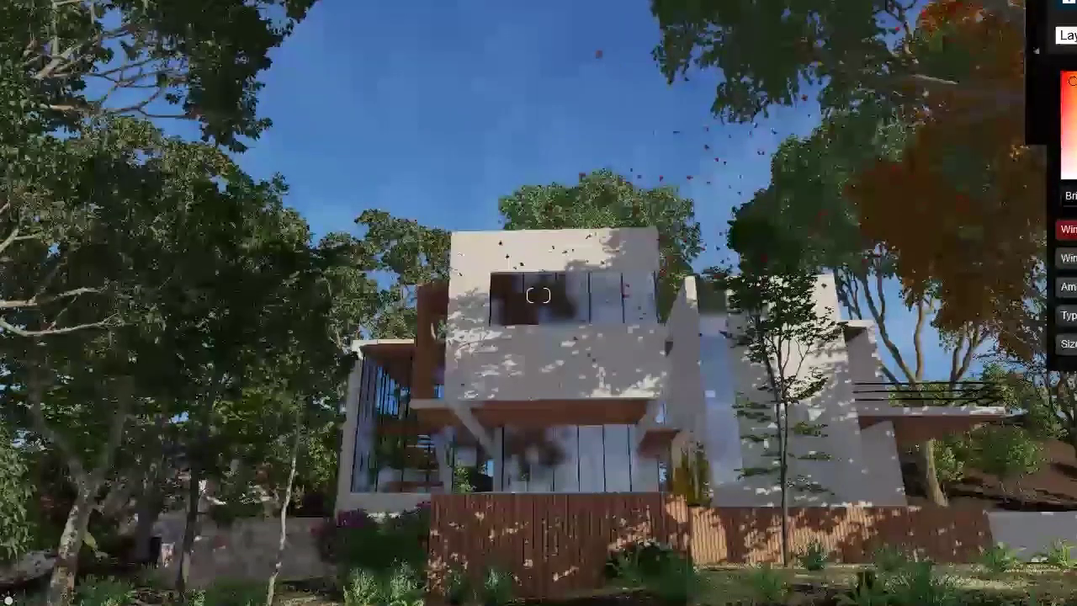
Adjust the size and amount of the falling leaves and store the camera view in the sixth photo slot
{"action": "key", "text": "Down"}
{"action": "key", "text": "Down"}
{"action": "key", "text": "Down"}
{"action": "key", "text": "Down"}
{"action": "key", "text": "Up"}
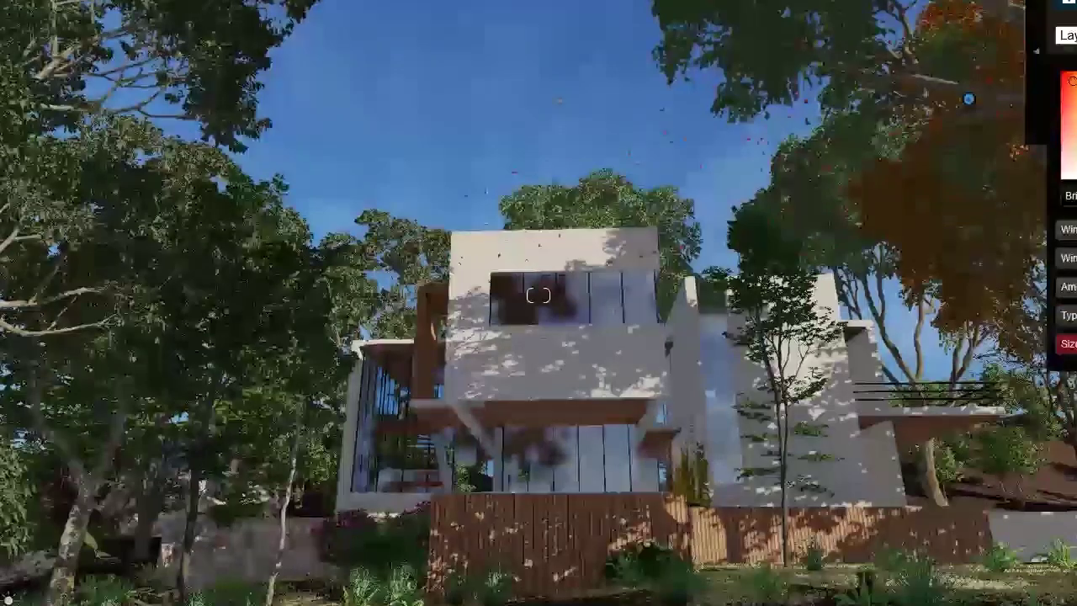
{"action": "key", "text": "Up"}
{"action": "key", "text": "Up"}
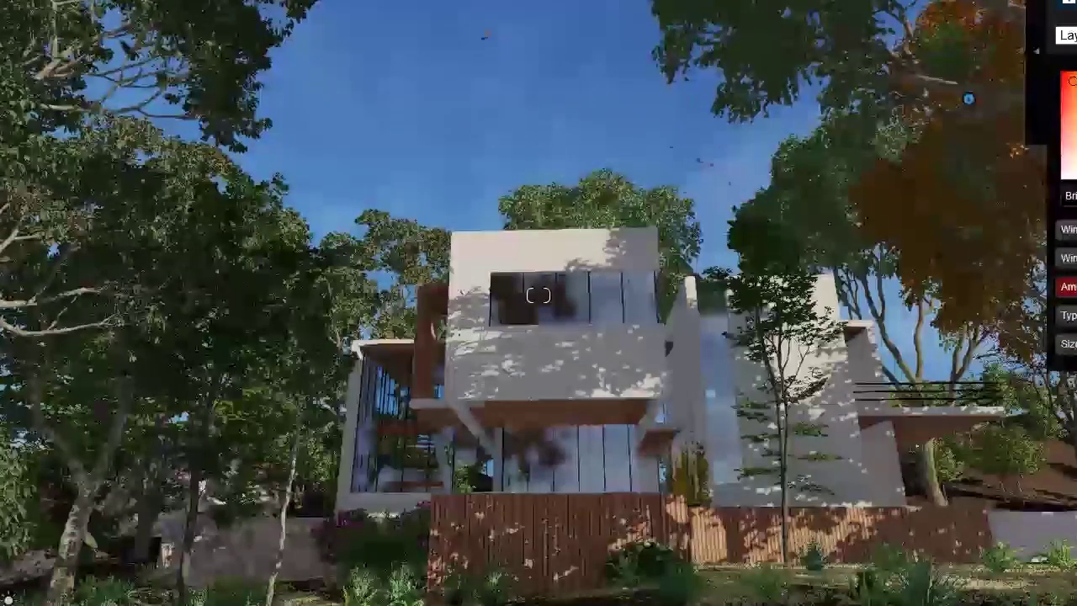
{"action": "key", "text": "Up"}
{"action": "key", "text": "Up"}
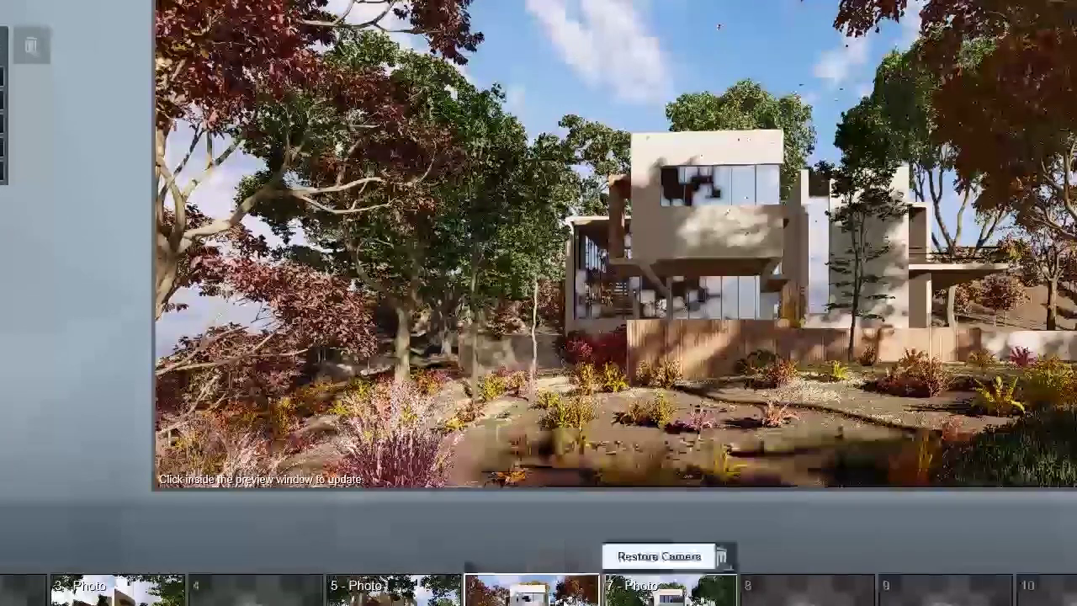
{"action": "left_click", "coordinate": [522, 556]}
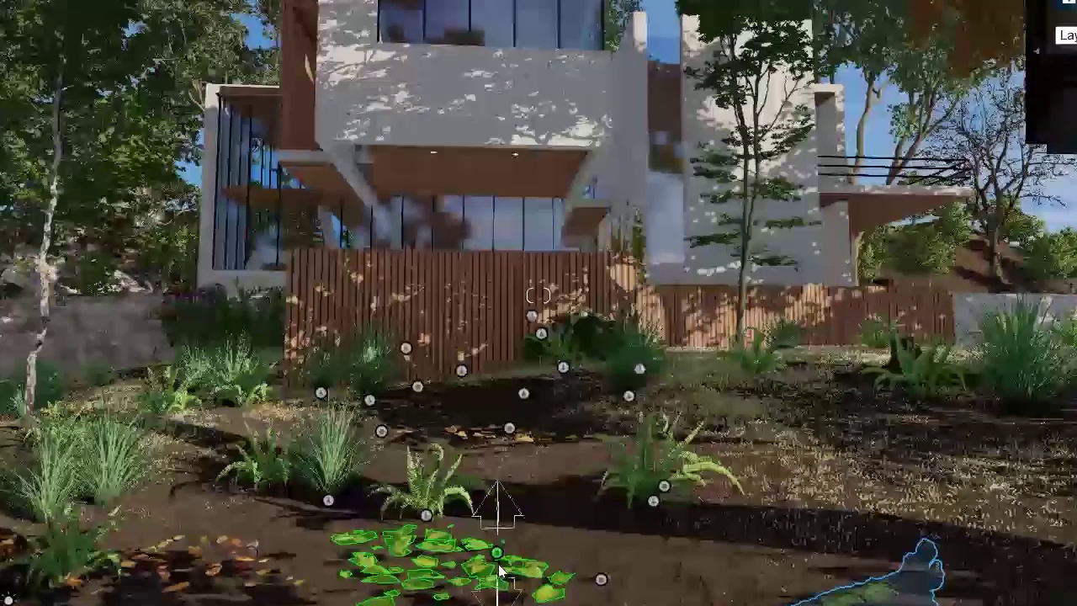
Lower the patches of fallen leaves in front of the wooden fence slightly into the soil
{"action": "left_click_drag", "start_coordinate": [497, 573], "coordinate": [494, 583]}
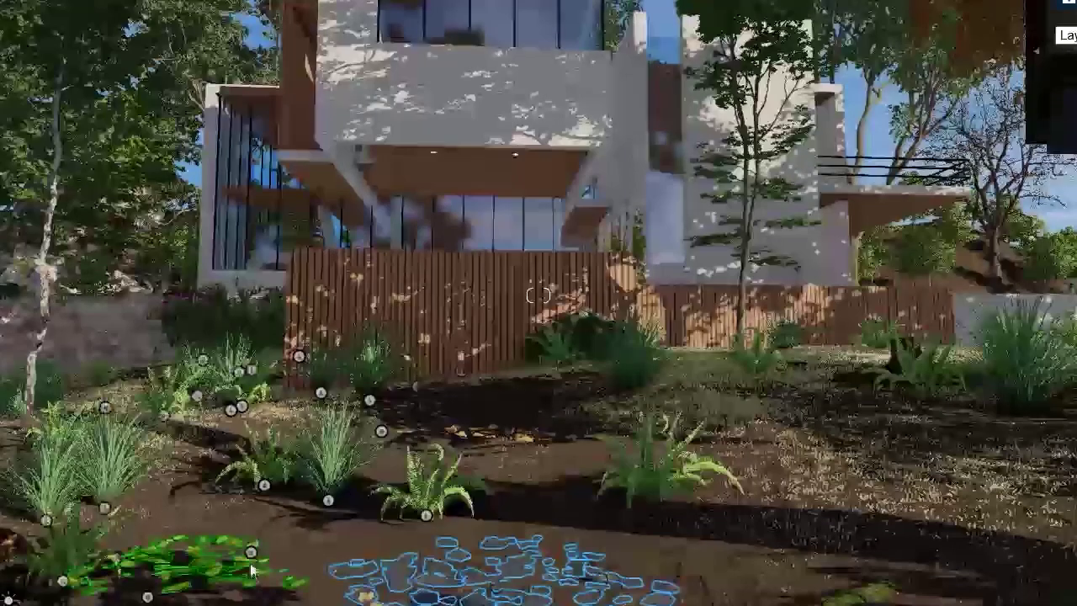
{"action": "left_click", "coordinate": [251, 575]}
{"action": "key", "text": "Delete"}
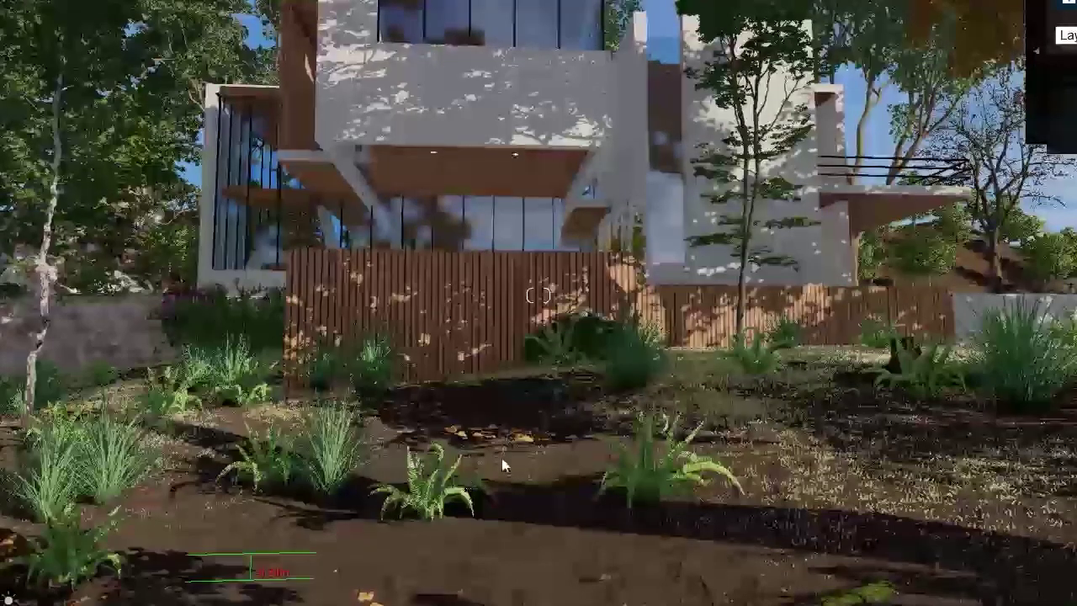
{"action": "key", "text": "ctrl+z"}
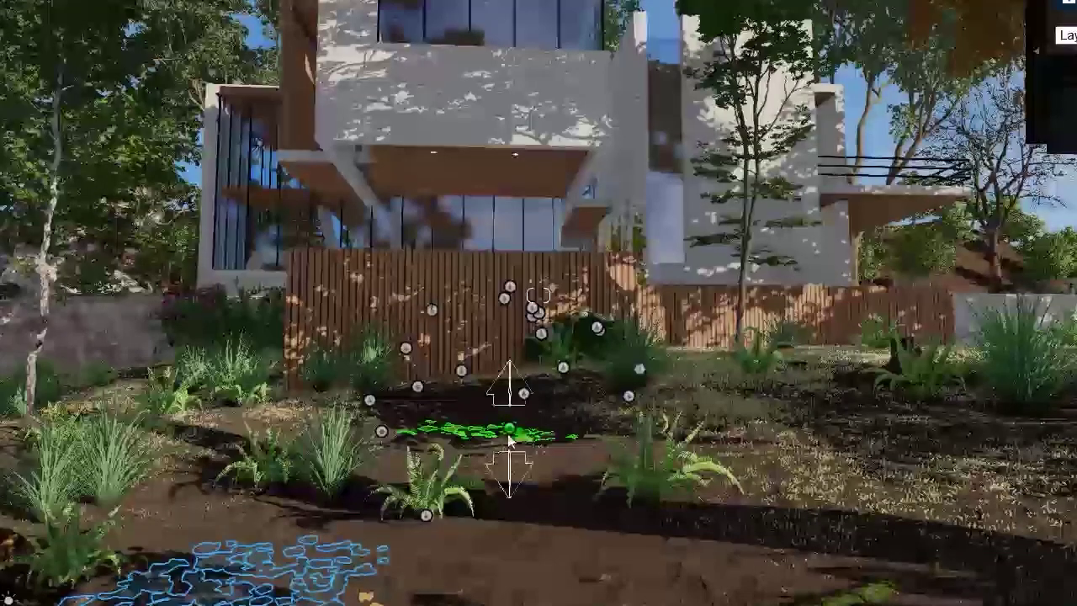
{"action": "left_click_drag", "start_coordinate": [506, 438], "coordinate": [507, 445]}
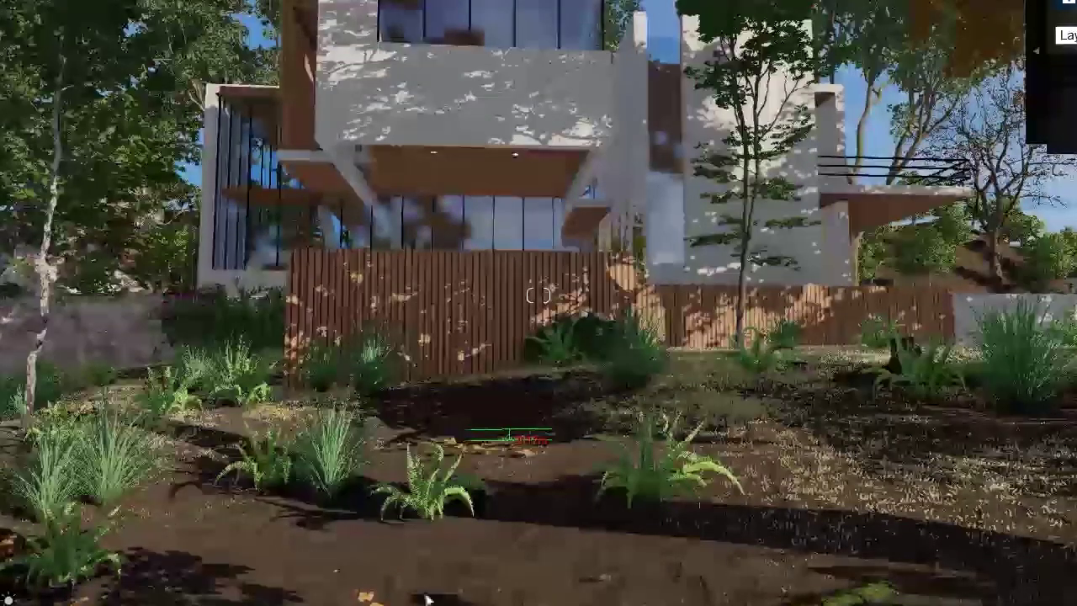
{"action": "mouse_move", "coordinate": [495, 441]}
{"action": "right_mouse_down"}
{"action": "mouse_move", "coordinate": [534, 407]}
{"action": "mouse_move", "coordinate": [468, 488]}
{"action": "mouse_move", "coordinate": [303, 562]}
{"action": "right_mouse_up"}
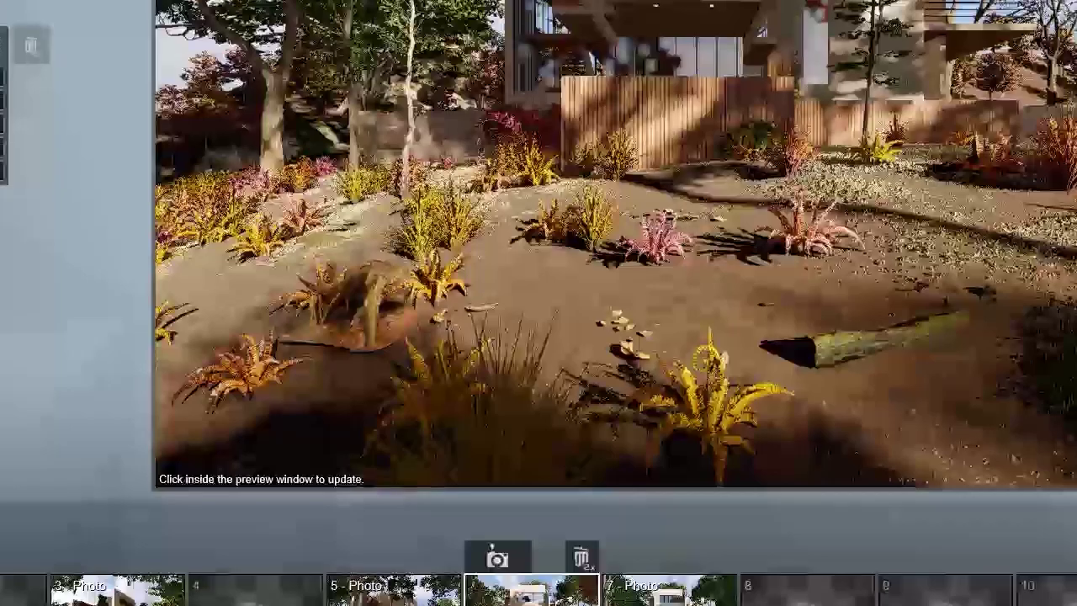
Store the current camera view in the sixth photo and add the Precipitation weather effect to it
{"action": "left_click", "coordinate": [497, 558]}
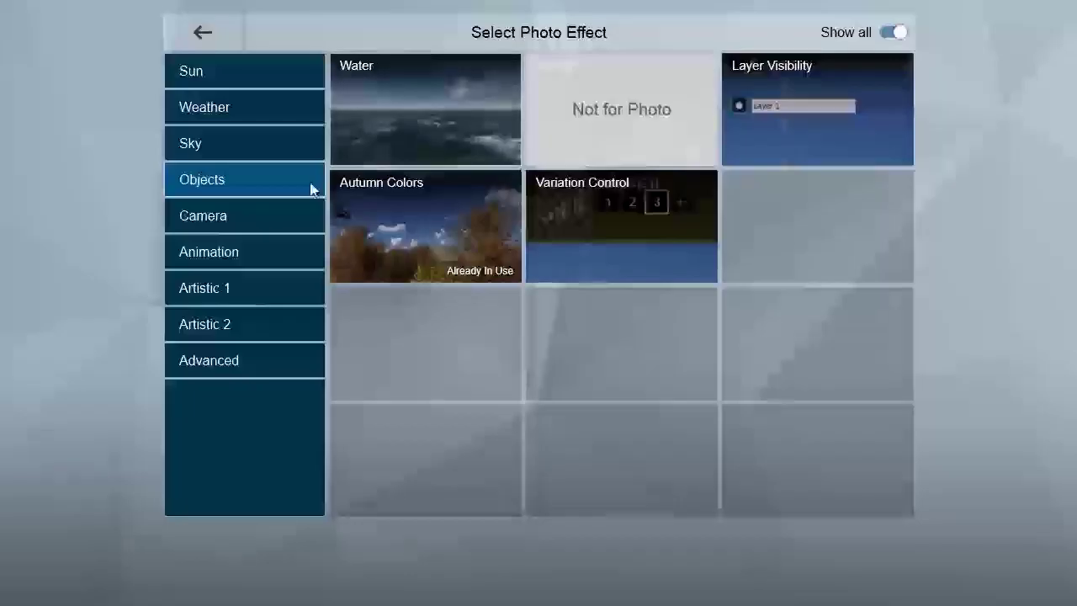
{"action": "left_click", "coordinate": [212, 117]}
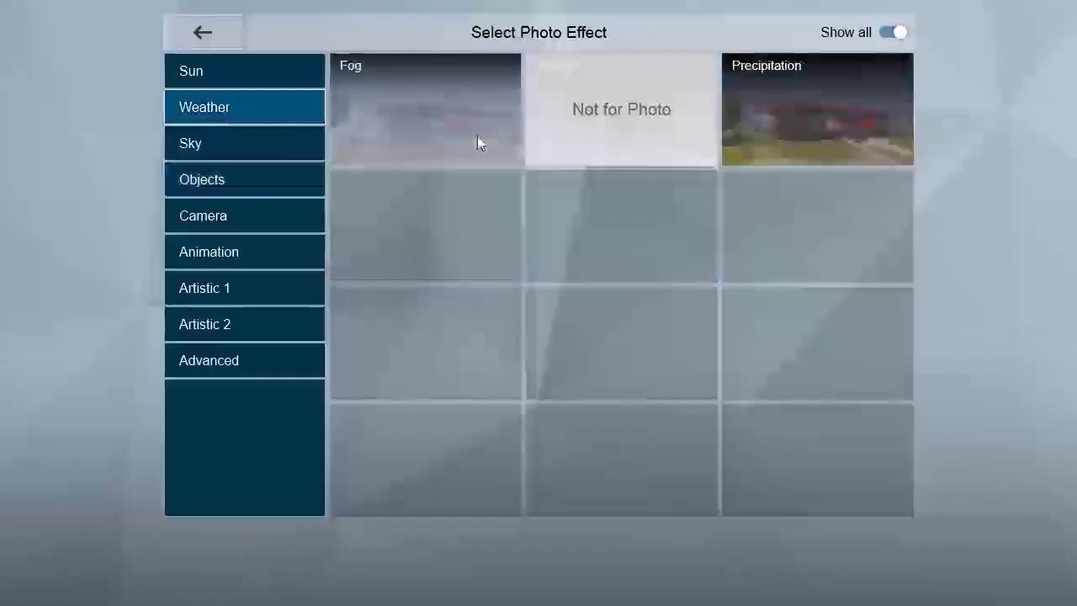
{"action": "left_click", "coordinate": [776, 134]}
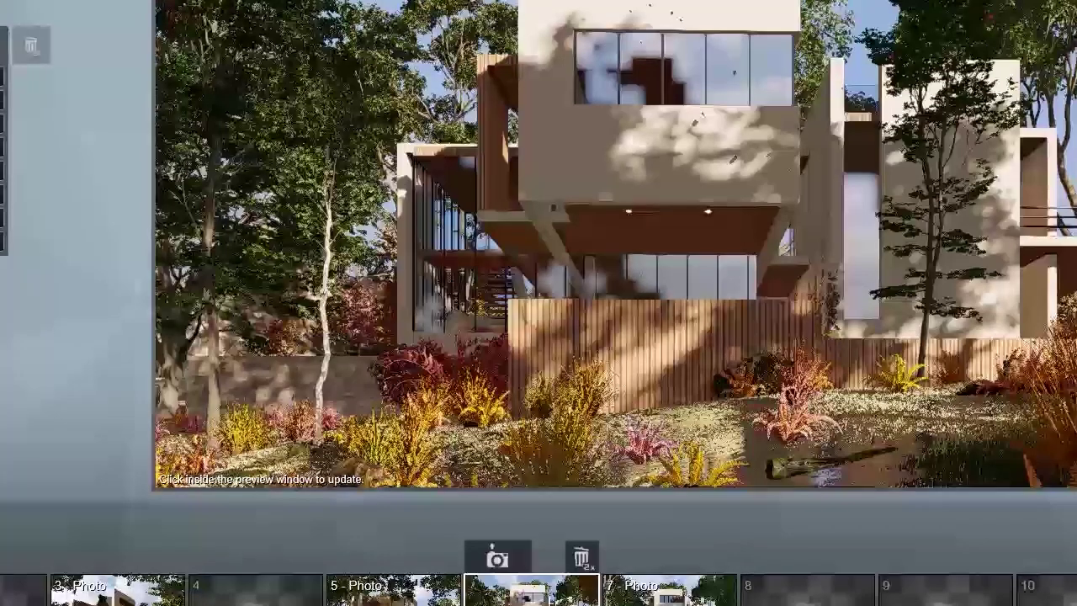
Replace the photo's sky with the deep blue Morning sky with bright low clouds and adjust its sunlight direction
{"action": "left_click", "coordinate": [3, 45]}
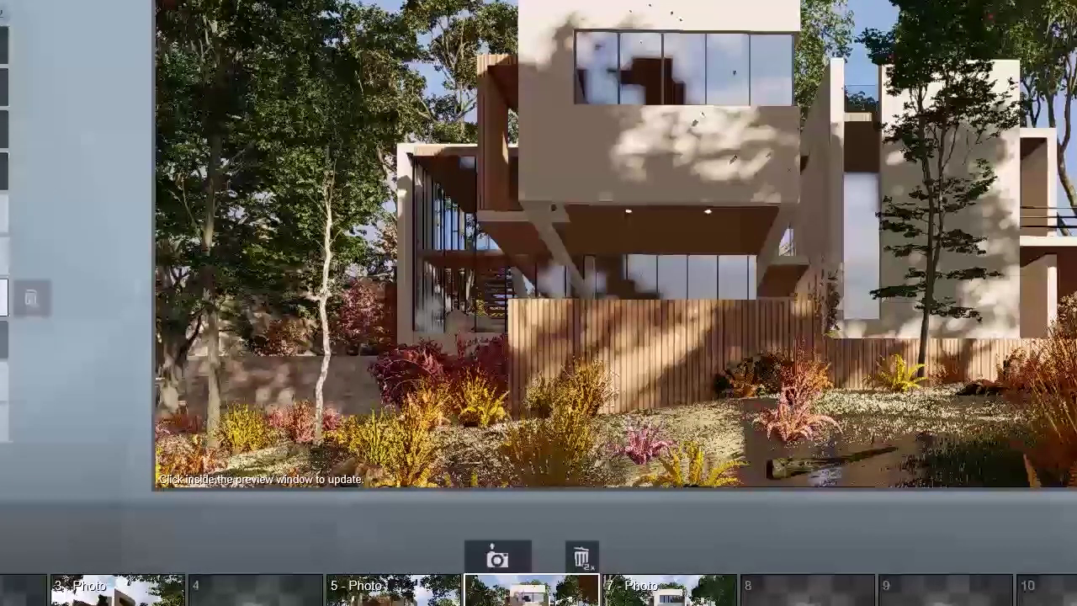
{"action": "left_click", "coordinate": [2, 171]}
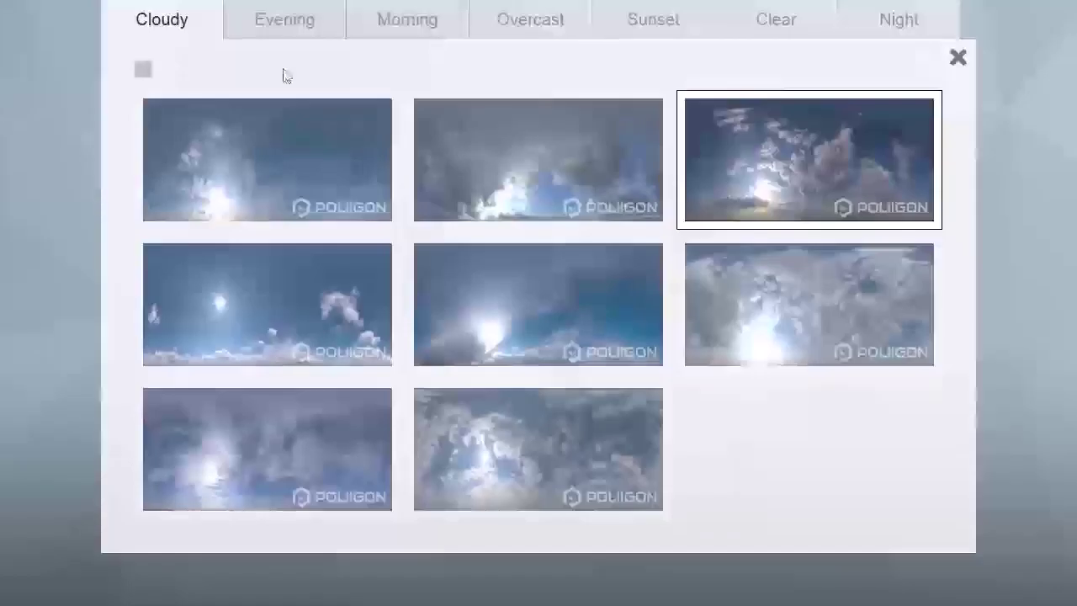
{"action": "left_click", "coordinate": [678, 26]}
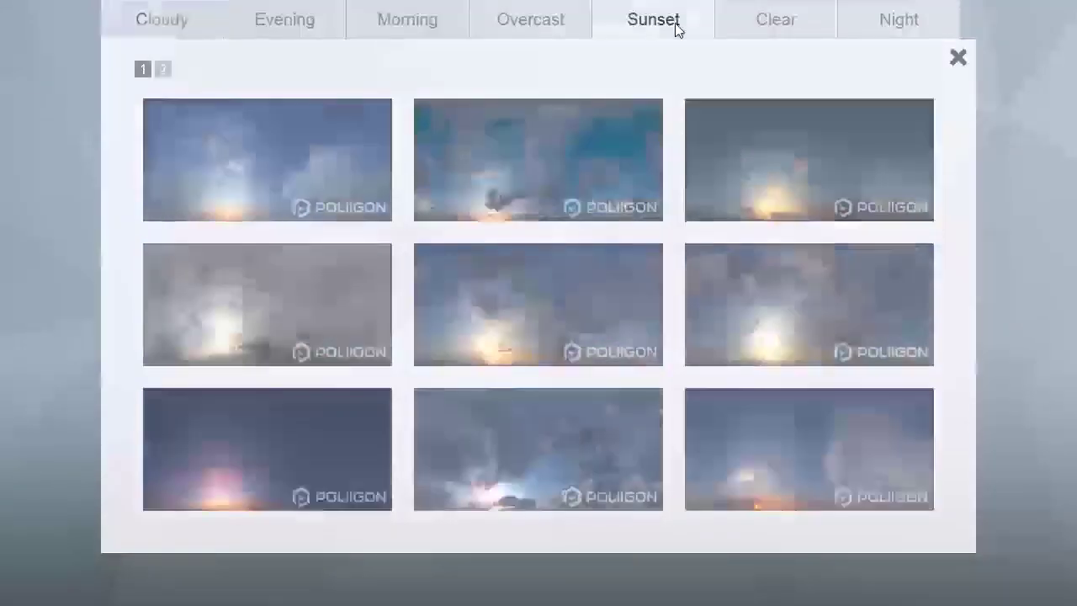
{"action": "left_click", "coordinate": [421, 20]}
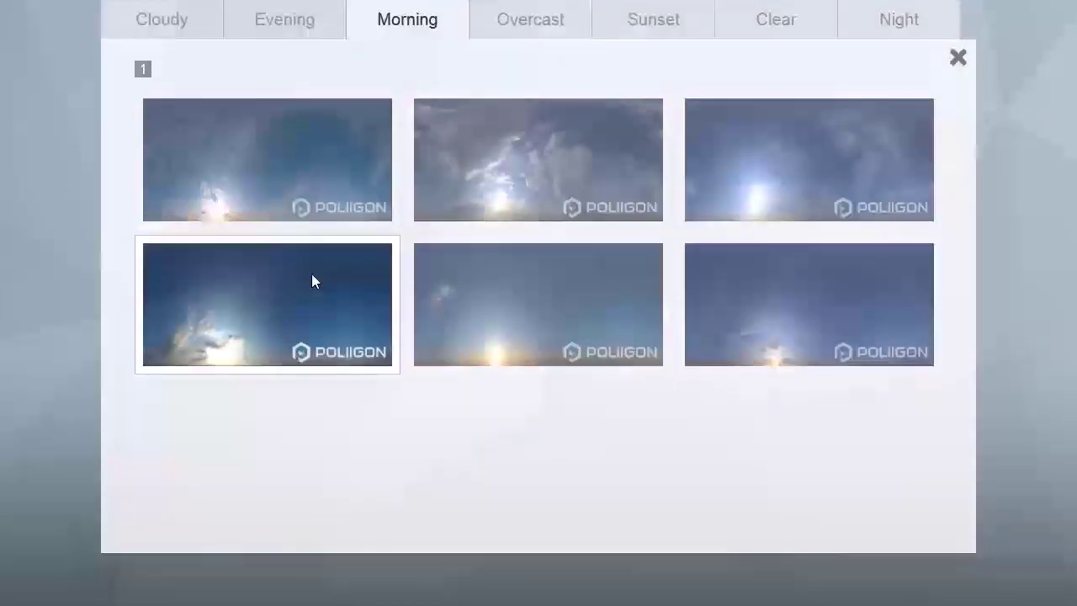
{"action": "left_click", "coordinate": [311, 274]}
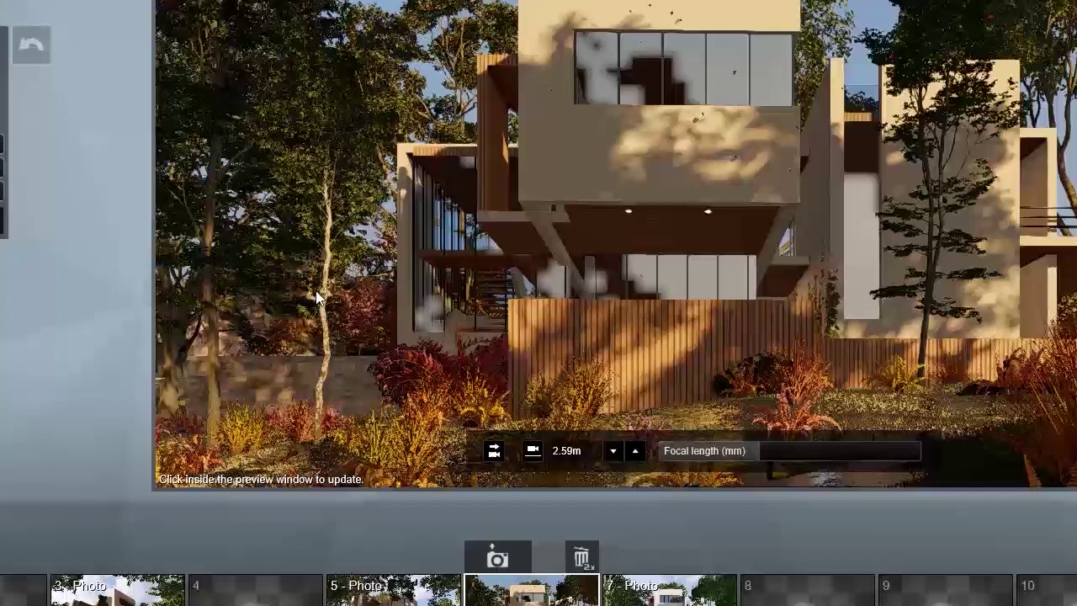
{"action": "left_click", "coordinate": [160, 324]}
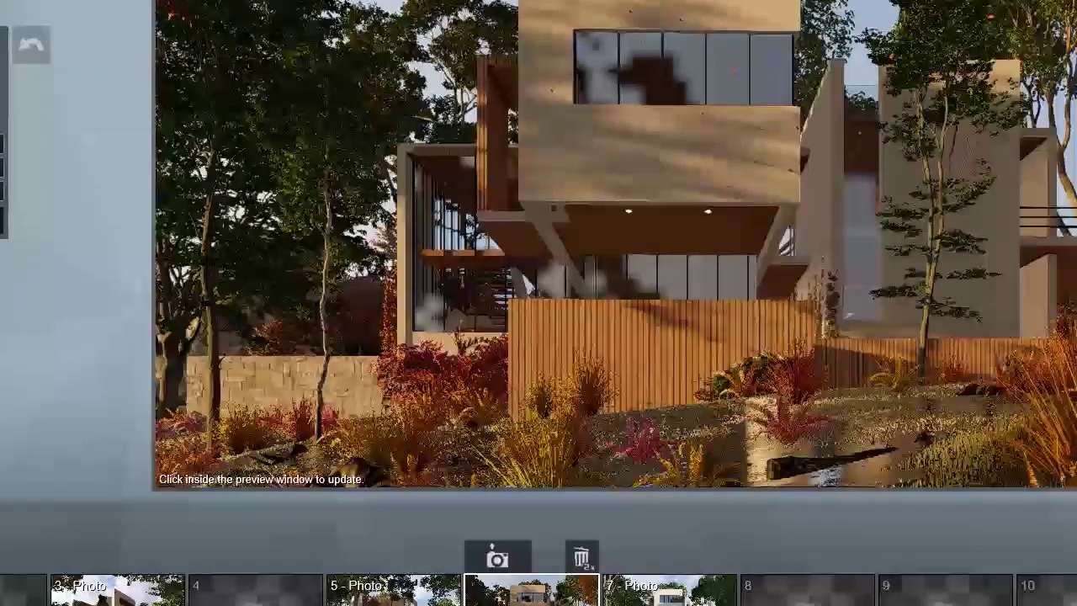
{"action": "left_click", "coordinate": [31, 44]}
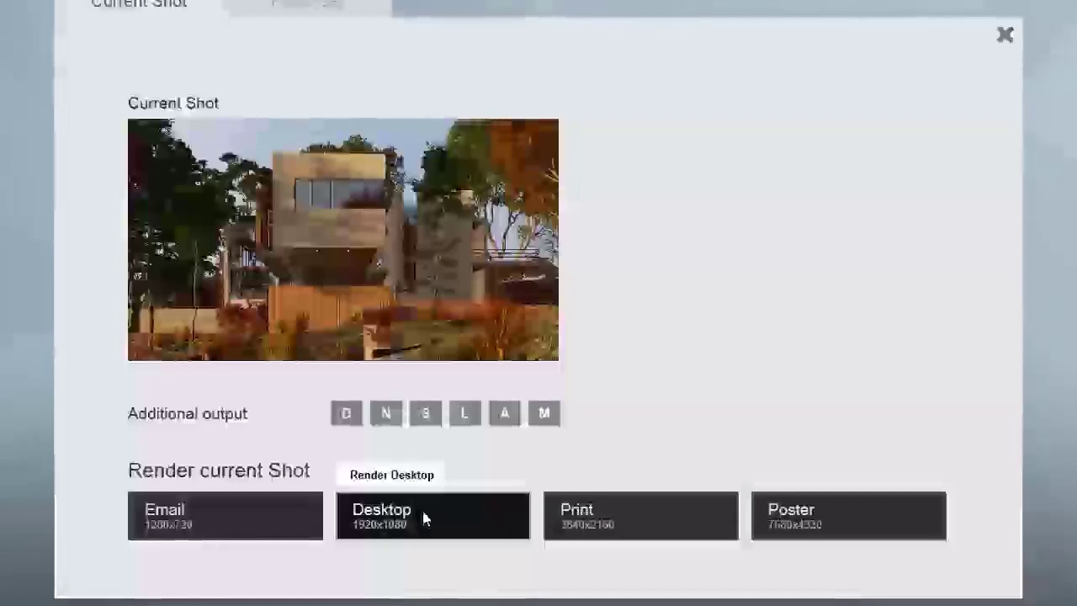
Render the current shot at Desktop size, 1920x1080, and save the image as 222
{"action": "left_click", "coordinate": [422, 508]}
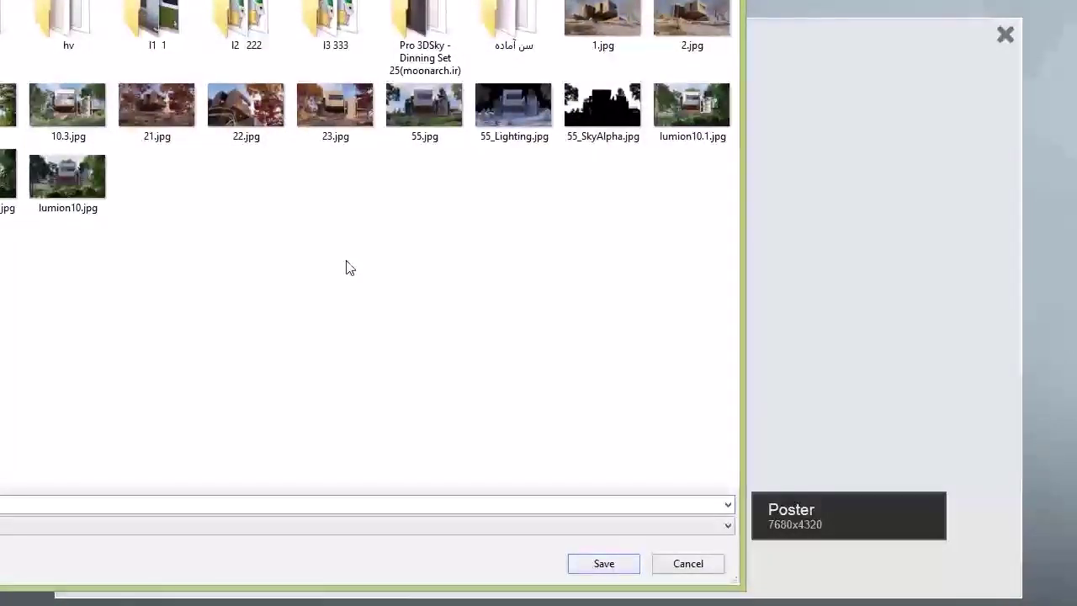
{"action": "type", "text": "222"}
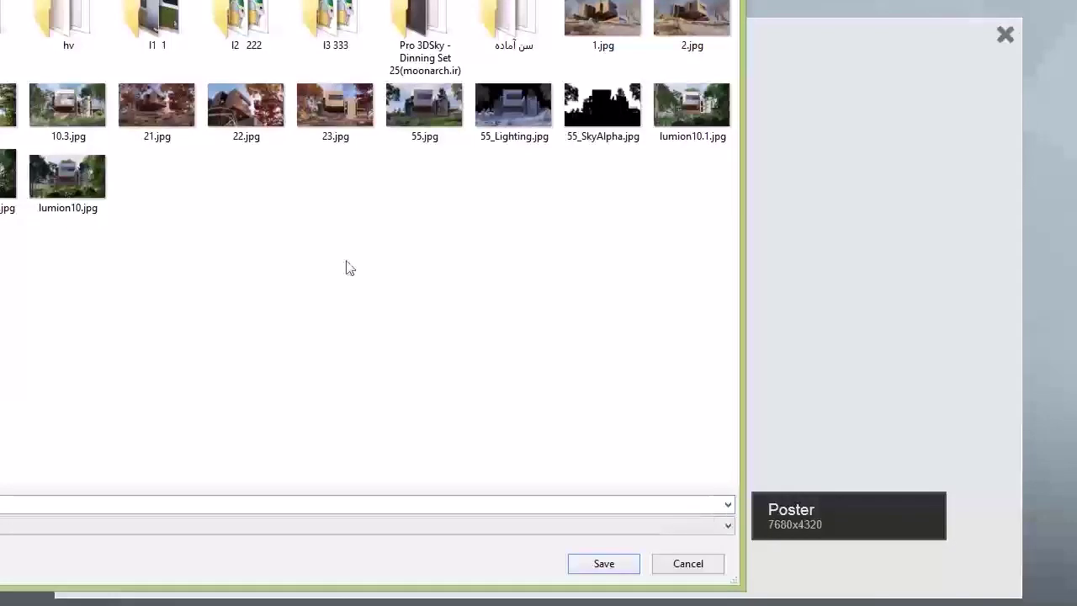
{"action": "key", "text": "Return"}
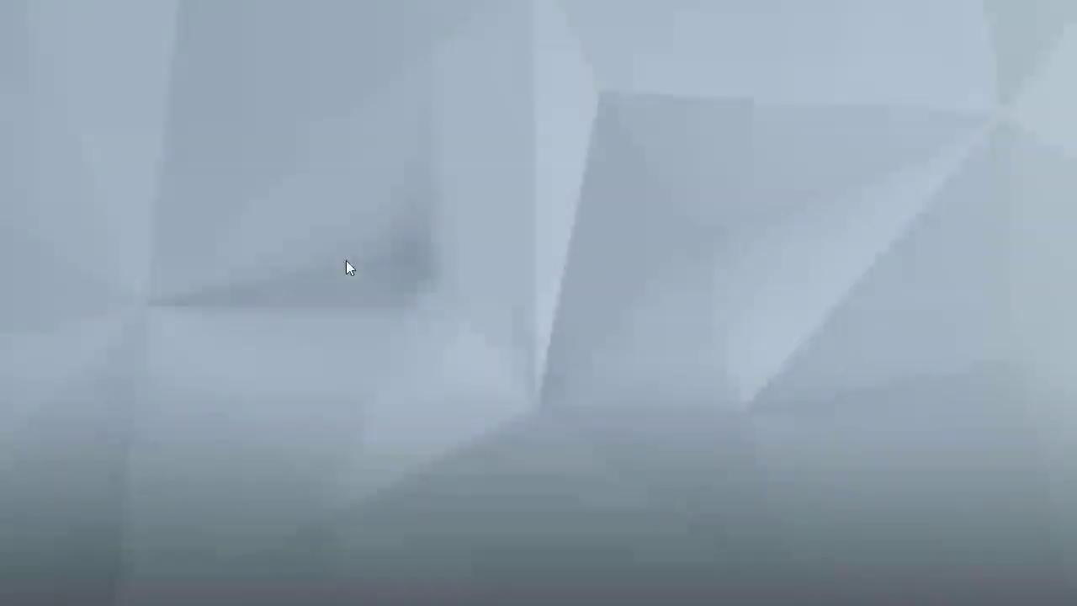
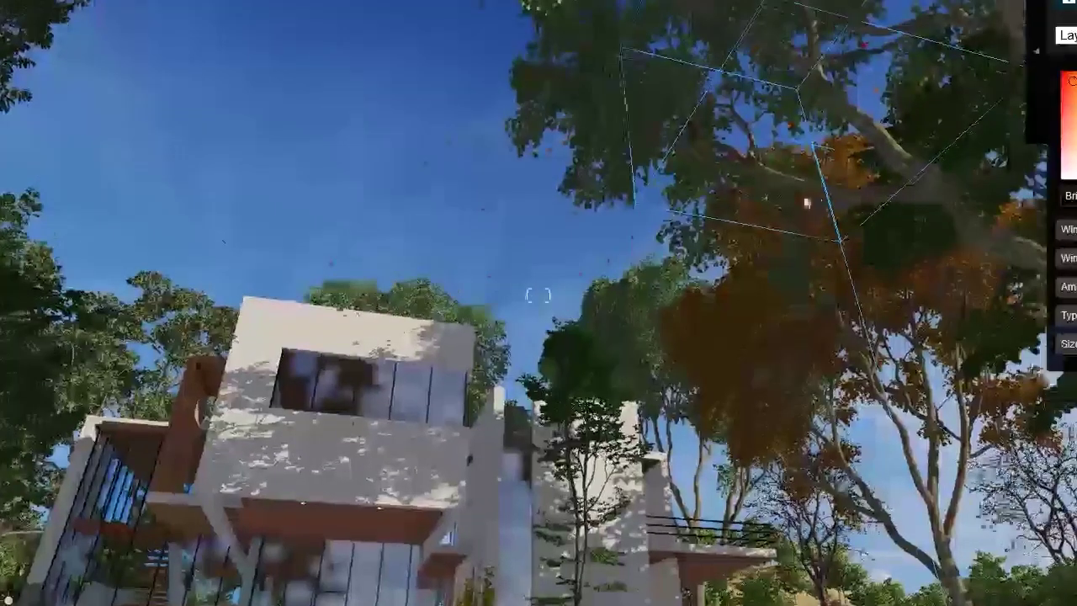
Move the falling-leaves effect higher among the branches of the large tree beside the house
{"action": "left_click", "coordinate": [804, 133]}
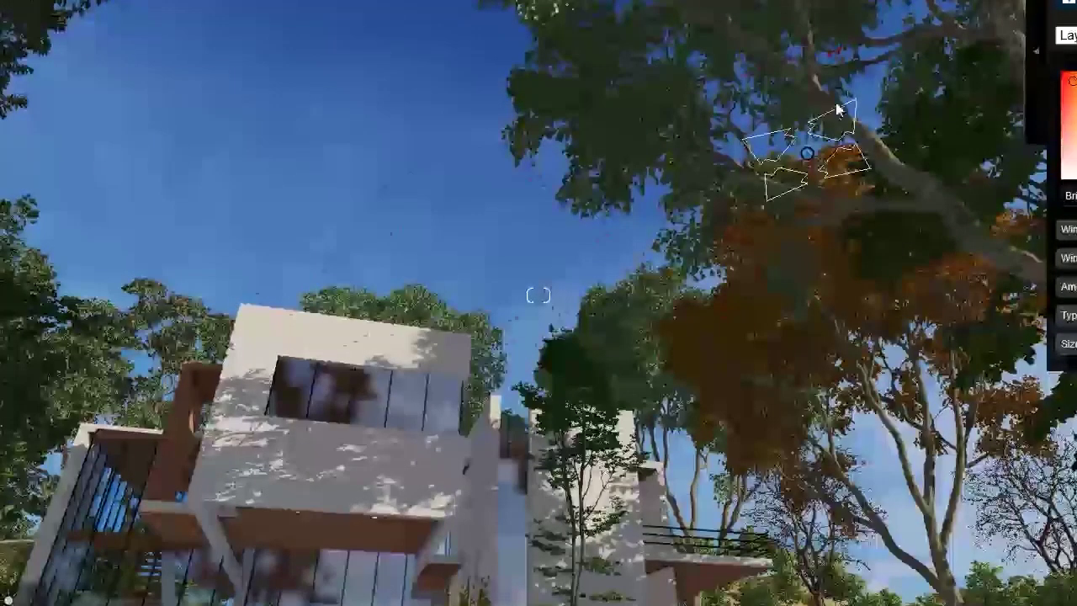
{"action": "left_click_drag", "start_coordinate": [861, 40], "coordinate": [862, 3]}
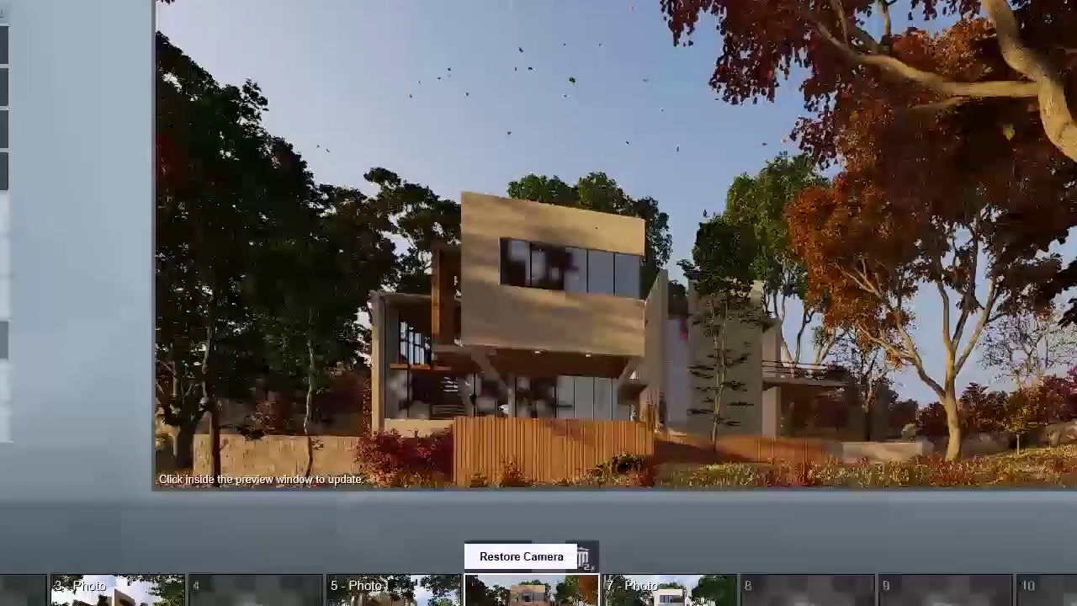
Restore the sixth photo's stored camera view and adjust the sunlight falling on the house facade
{"action": "left_click", "coordinate": [521, 556]}
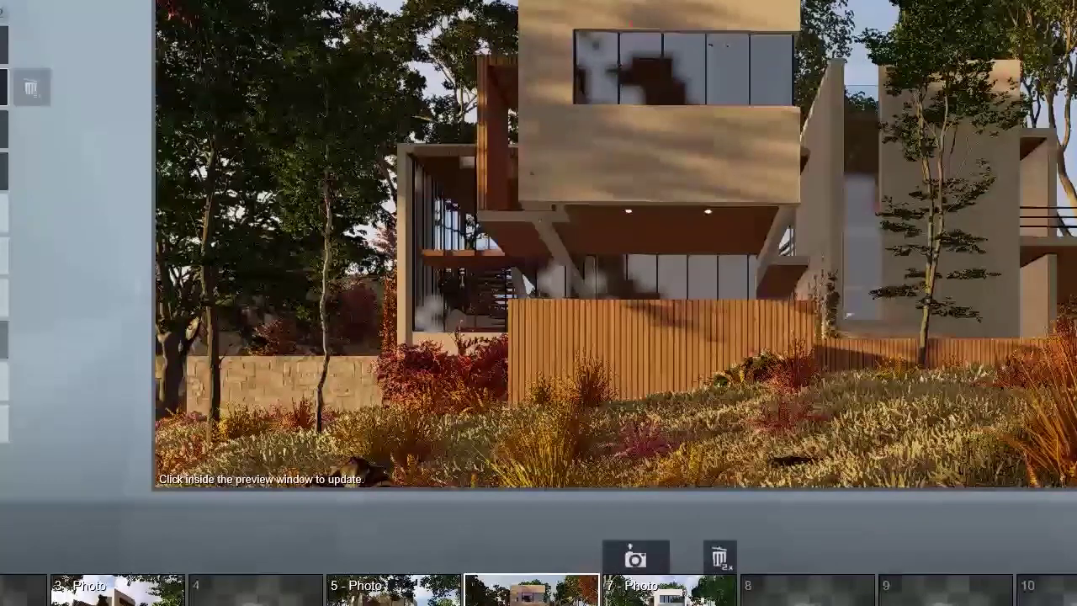
{"action": "left_click", "coordinate": [123, 78]}
{"action": "left_click", "coordinate": [220, 214]}
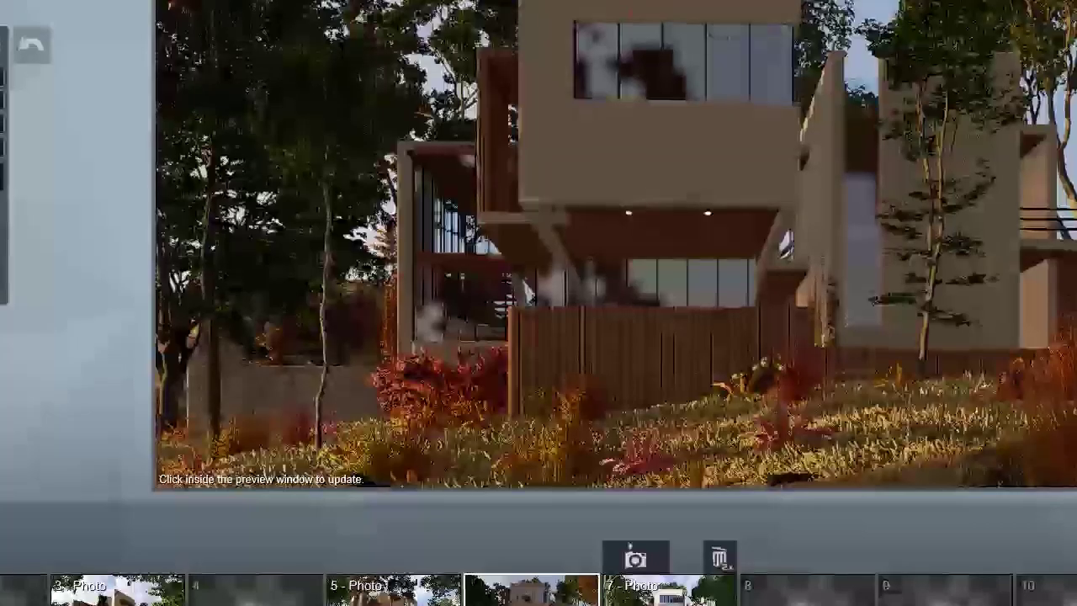
{"action": "left_click", "coordinate": [659, 556]}
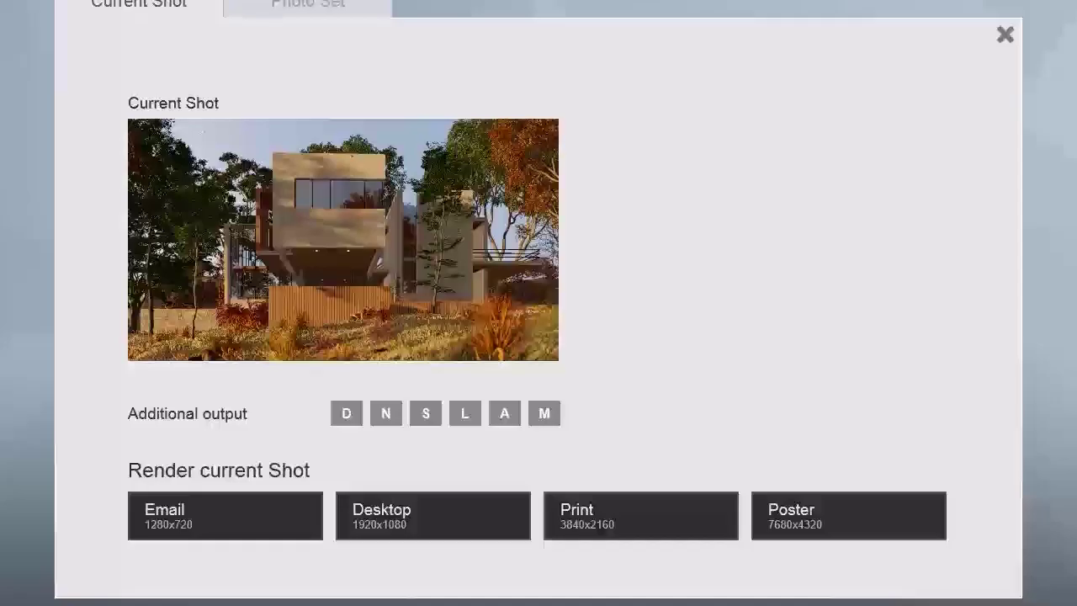
Render the current shot at Desktop size, 1920x1080, and save it over the existing image file
{"action": "left_click", "coordinate": [1005, 35]}
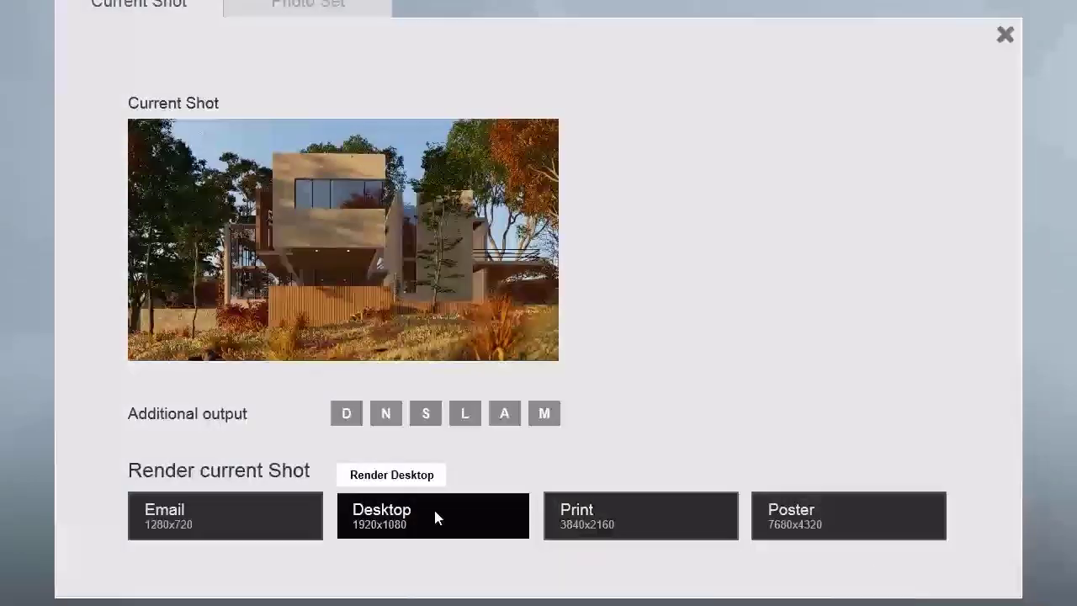
{"action": "left_click", "coordinate": [435, 507]}
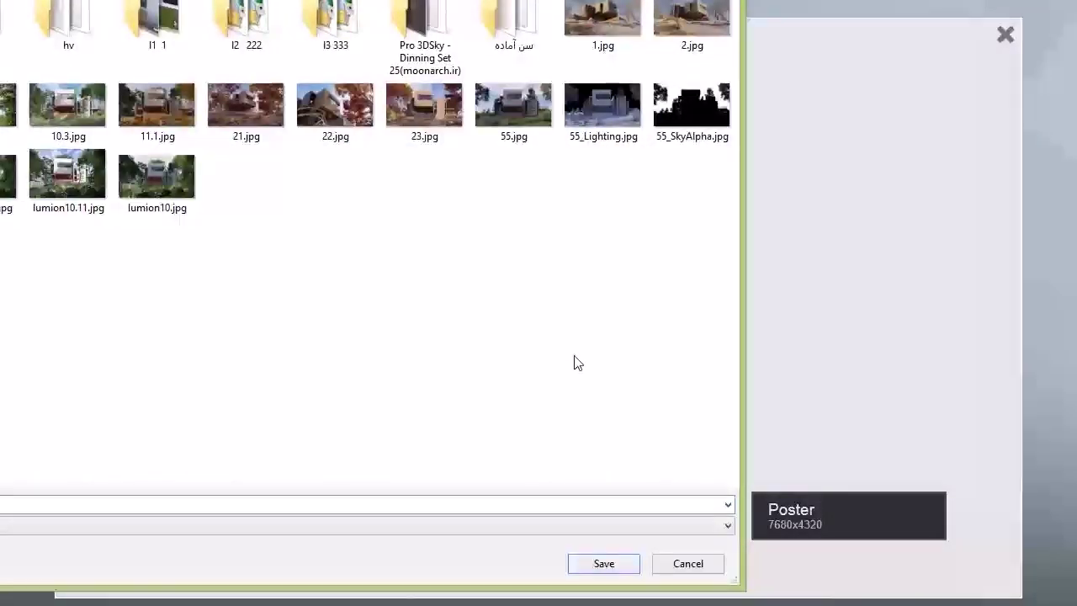
{"action": "key", "text": "Return"}
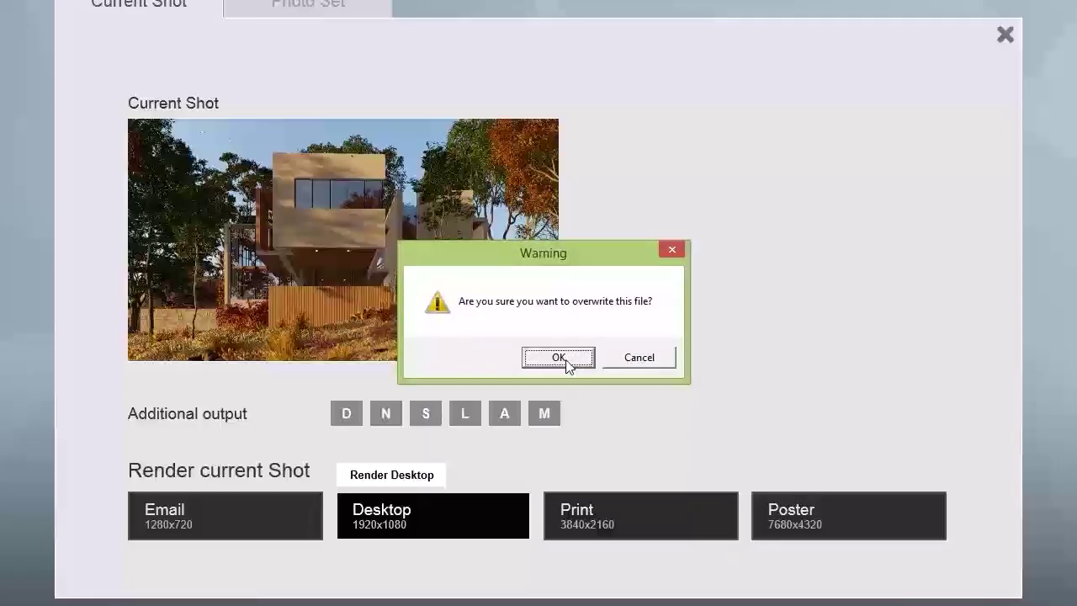
{"action": "left_click", "coordinate": [568, 364]}
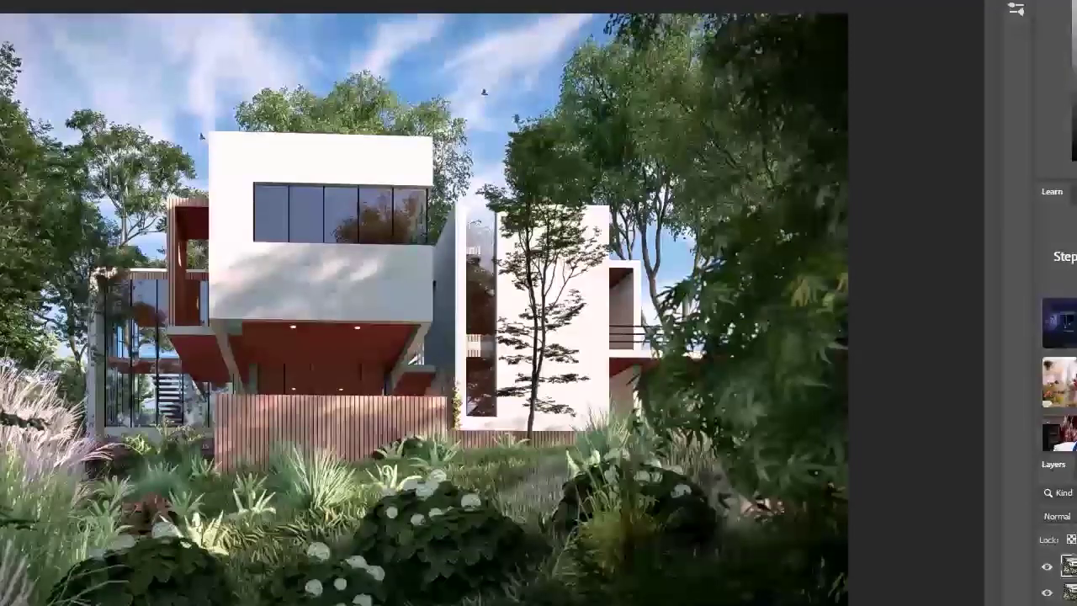
Open the rendered autumn image in Photoshop and duplicate its layer
{"action": "key", "text": "ctrl+o"}
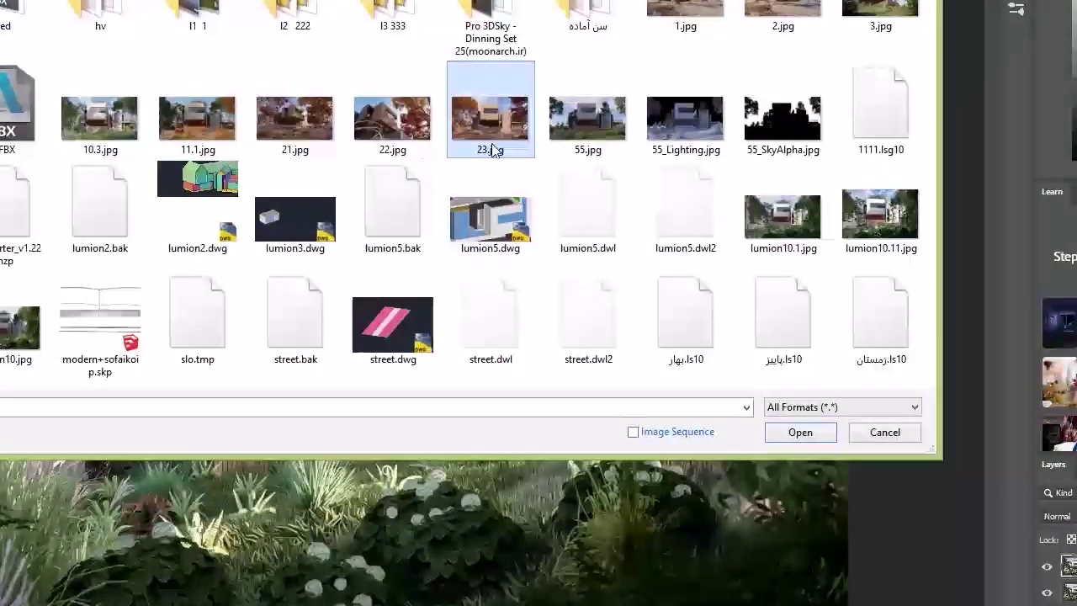
{"action": "double_click", "coordinate": [223, 124]}
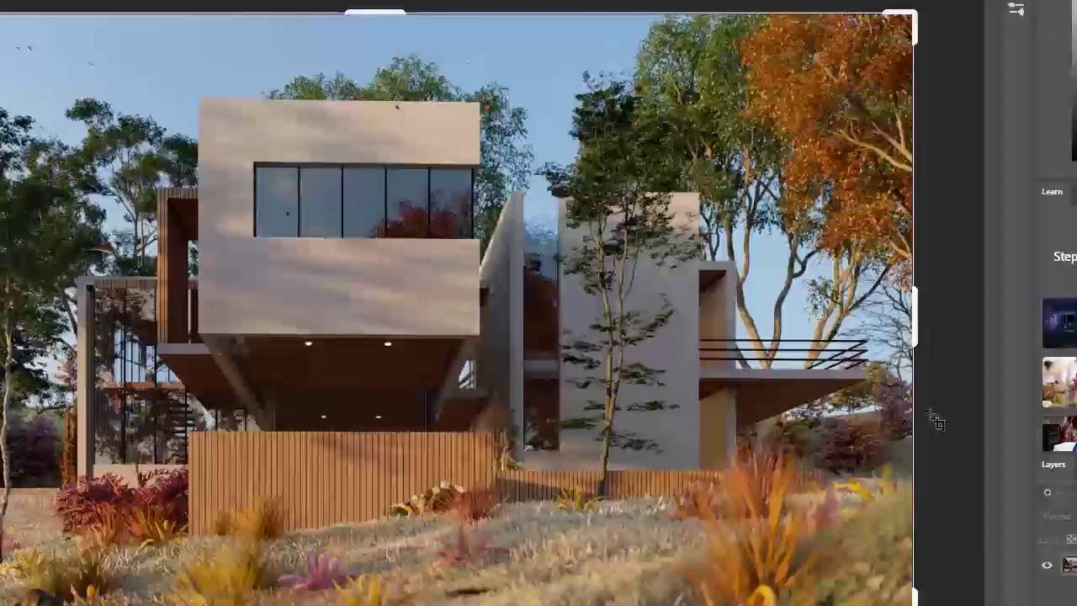
{"action": "key", "text": "Return"}
{"action": "key", "text": "Return"}
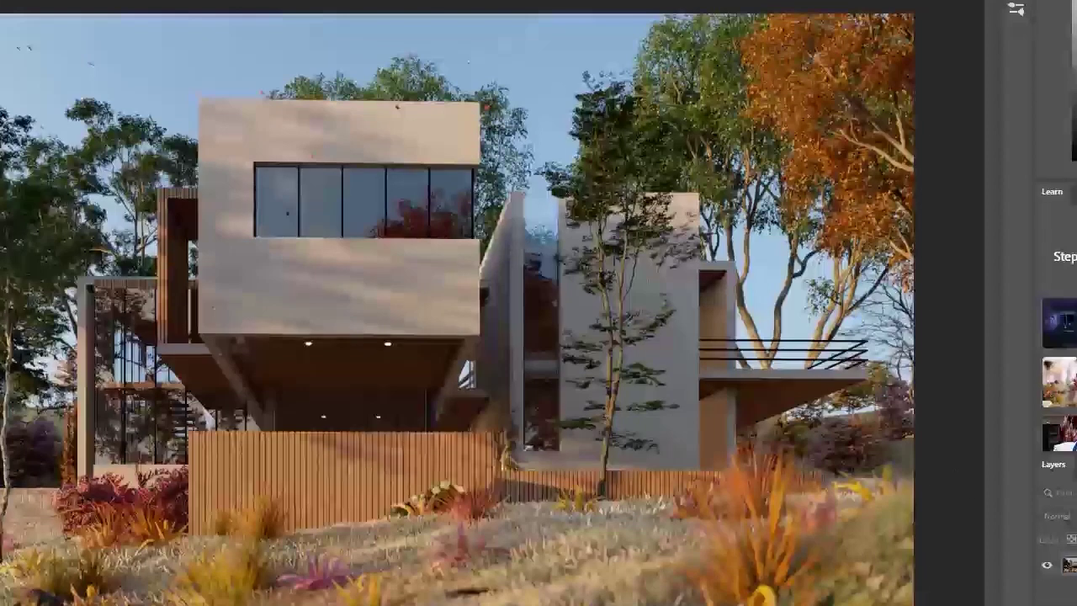
{"action": "key", "text": "ctrl+j"}
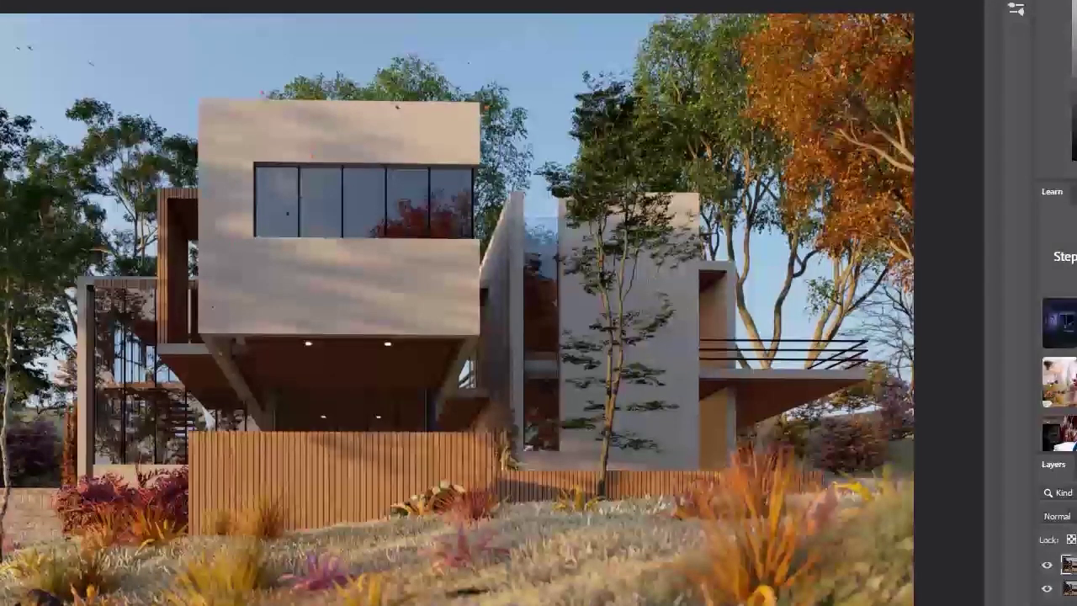
Start the Camera Raw filter on the duplicated layer with Temperature -3, Tint +3, Exposure +0.20, Contrast +4 and Highlights -39
{"action": "left_click", "coordinate": [24, 0]}
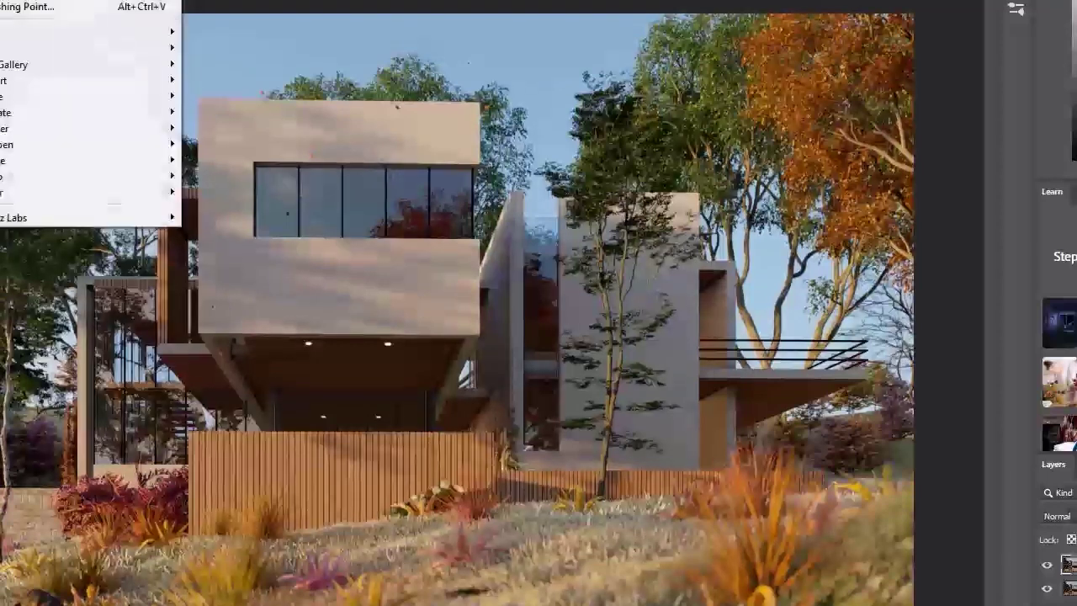
{"action": "key", "text": "Escape"}
{"action": "key", "text": "ctrl+shift+a"}
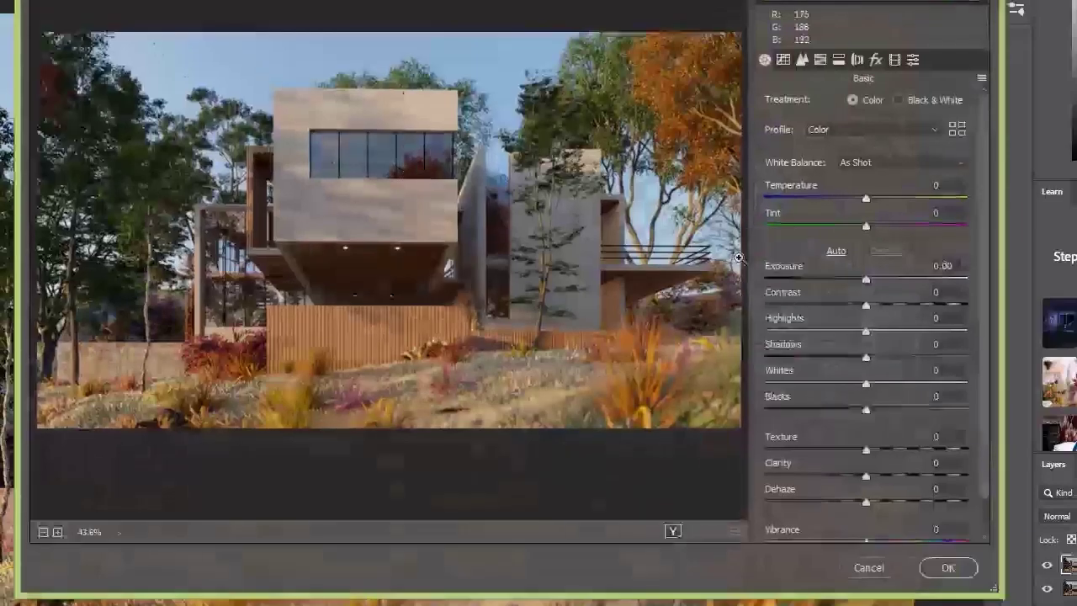
{"action": "mouse_move", "coordinate": [872, 206]}
{"action": "left_mouse_down"}
{"action": "mouse_move", "coordinate": [881, 197]}
{"action": "mouse_move", "coordinate": [873, 231]}
{"action": "mouse_move", "coordinate": [872, 201]}
{"action": "mouse_move", "coordinate": [852, 206]}
{"action": "mouse_move", "coordinate": [864, 206]}
{"action": "left_mouse_up"}
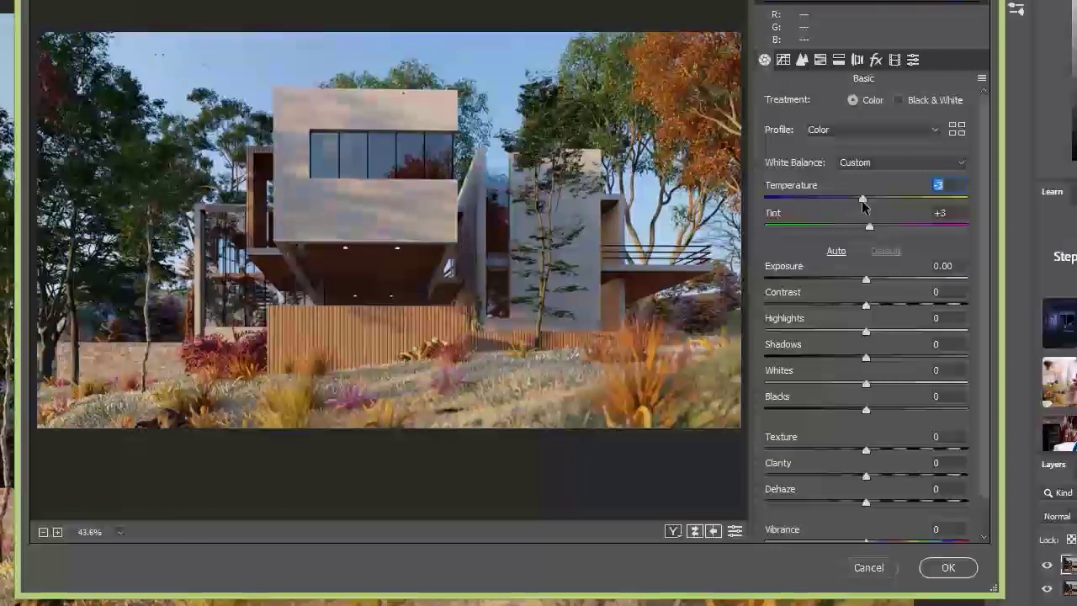
{"action": "left_click_drag", "start_coordinate": [866, 278], "coordinate": [827, 324]}
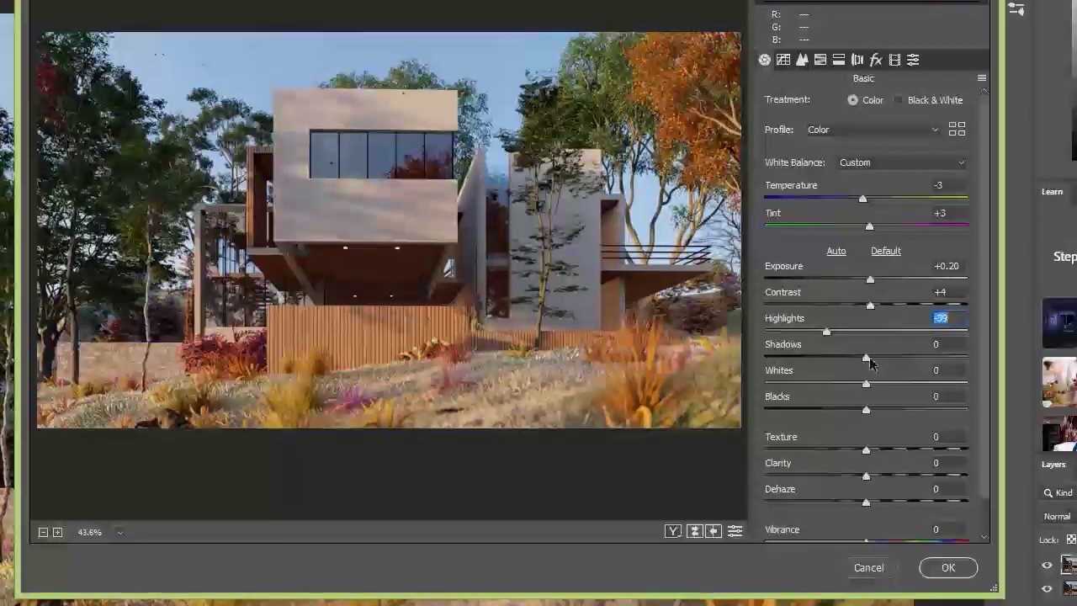
Set Shadows to +26, Whites +43, Blacks +3, Texture +3, Clarity +6, Dehaze +6, Vibrance -9 and Saturation -12
{"action": "left_click_drag", "start_coordinate": [867, 357], "coordinate": [894, 357]}
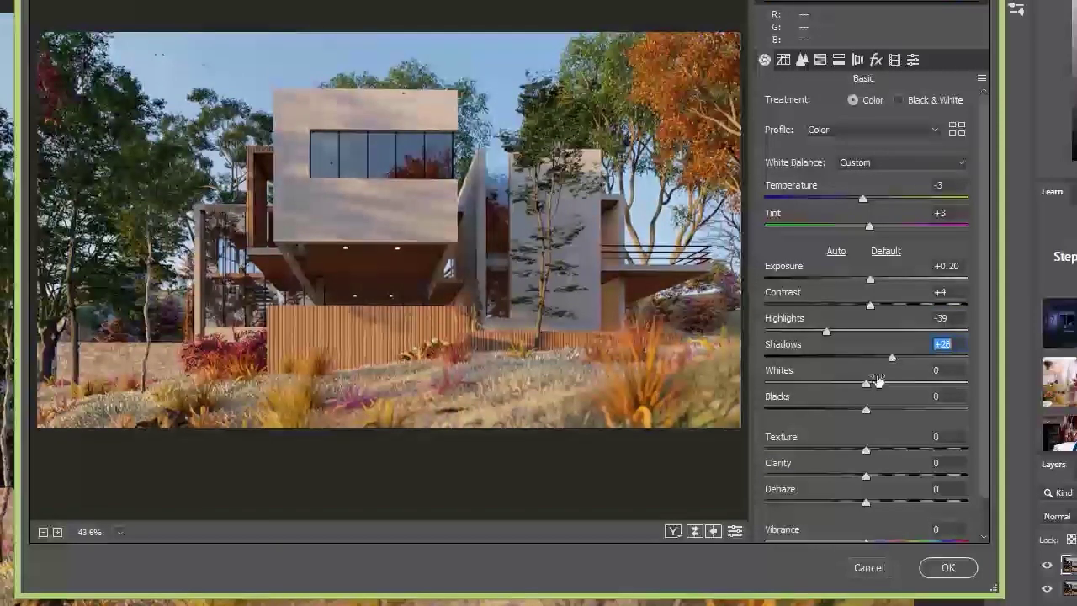
{"action": "left_click_drag", "start_coordinate": [865, 384], "coordinate": [870, 412]}
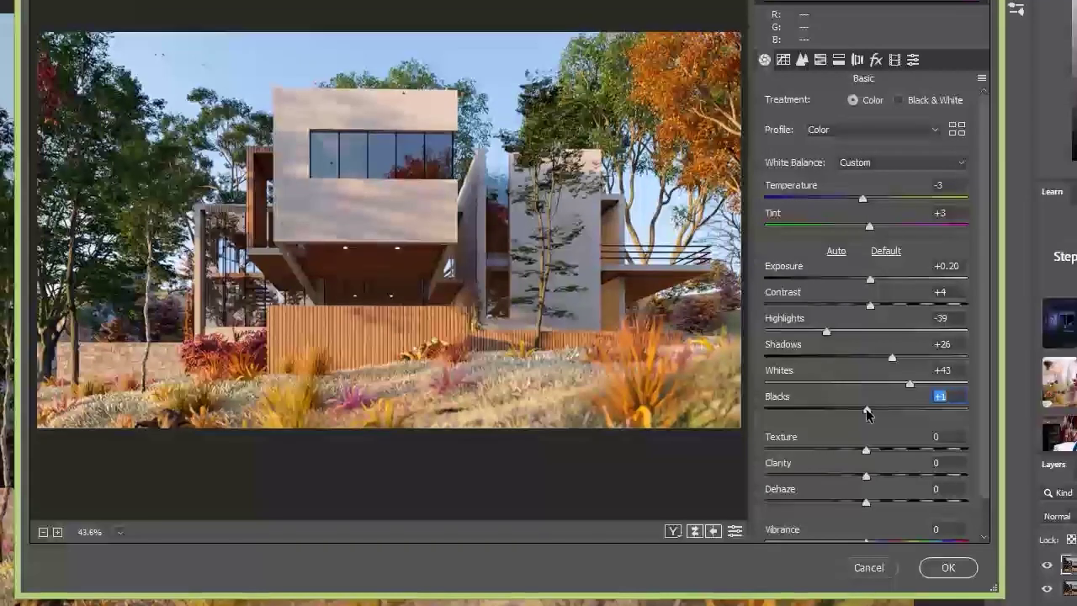
{"action": "left_click_drag", "start_coordinate": [872, 452], "coordinate": [872, 505]}
{"action": "scroll", "coordinate": [989, 486], "scroll_direction": "down", "scroll_amount": 1}
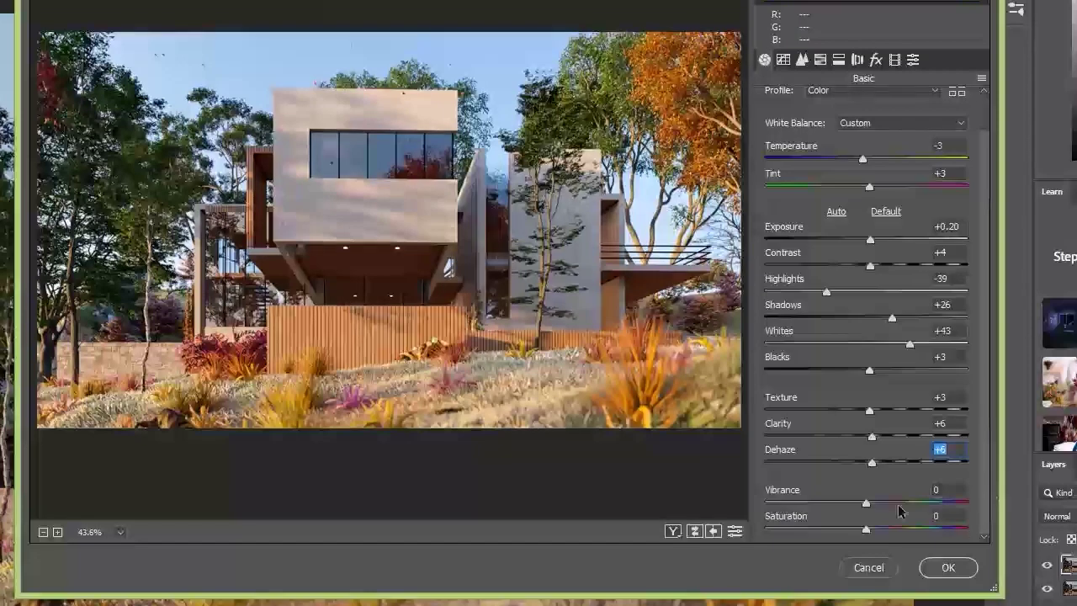
{"action": "mouse_move", "coordinate": [870, 505]}
{"action": "left_mouse_down"}
{"action": "mouse_move", "coordinate": [830, 505]}
{"action": "mouse_move", "coordinate": [874, 510]}
{"action": "mouse_move", "coordinate": [843, 508]}
{"action": "mouse_move", "coordinate": [852, 505]}
{"action": "mouse_move", "coordinate": [845, 536]}
{"action": "mouse_move", "coordinate": [855, 537]}
{"action": "mouse_move", "coordinate": [849, 506]}
{"action": "mouse_move", "coordinate": [860, 513]}
{"action": "left_mouse_up"}
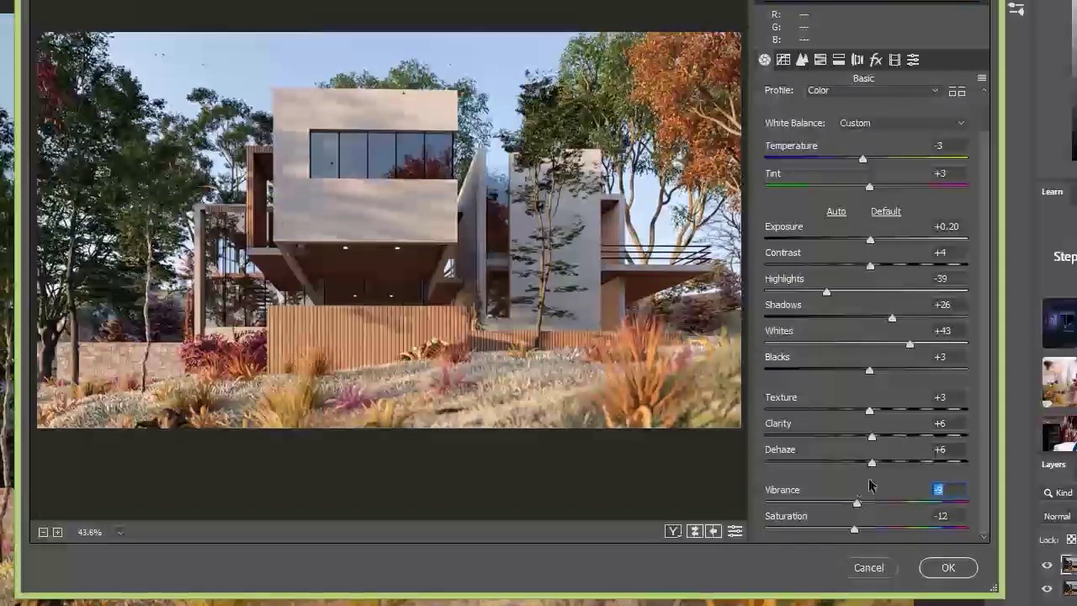
Apply the Medium Contrast preset to the RGB point tone curve
{"action": "left_click", "coordinate": [783, 60]}
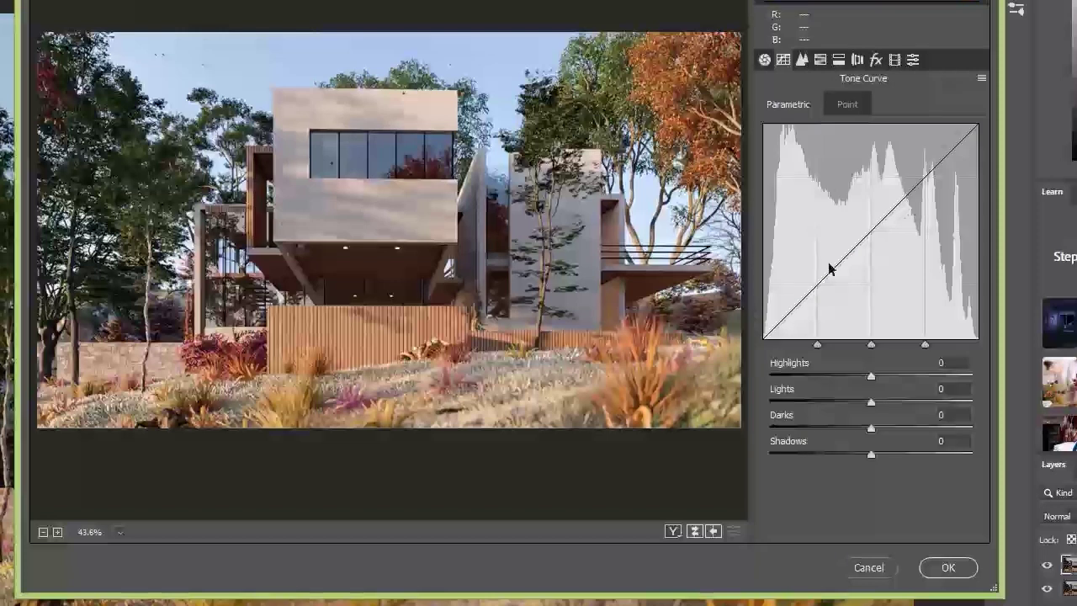
{"action": "left_click", "coordinate": [846, 104]}
{"action": "left_click", "coordinate": [841, 138]}
{"action": "left_click", "coordinate": [828, 167]}
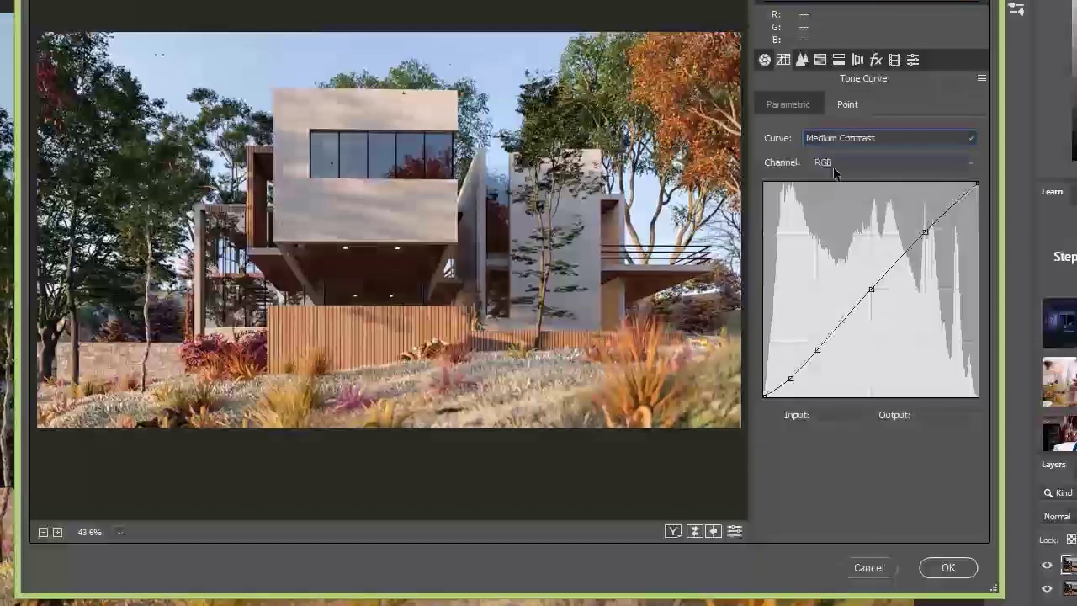
Set the sharpening Amount to 22, the noise reduction Luminance to 18 and Luminance Detail to 48
{"action": "left_click", "coordinate": [802, 59]}
{"action": "left_click_drag", "start_coordinate": [770, 128], "coordinate": [800, 135]}
{"action": "left_click_drag", "start_coordinate": [770, 268], "coordinate": [806, 268]}
{"action": "left_click_drag", "start_coordinate": [871, 296], "coordinate": [854, 298]}
{"action": "left_click_drag", "start_coordinate": [806, 268], "coordinate": [842, 271]}
{"action": "left_click_drag", "start_coordinate": [925, 269], "coordinate": [803, 274]}
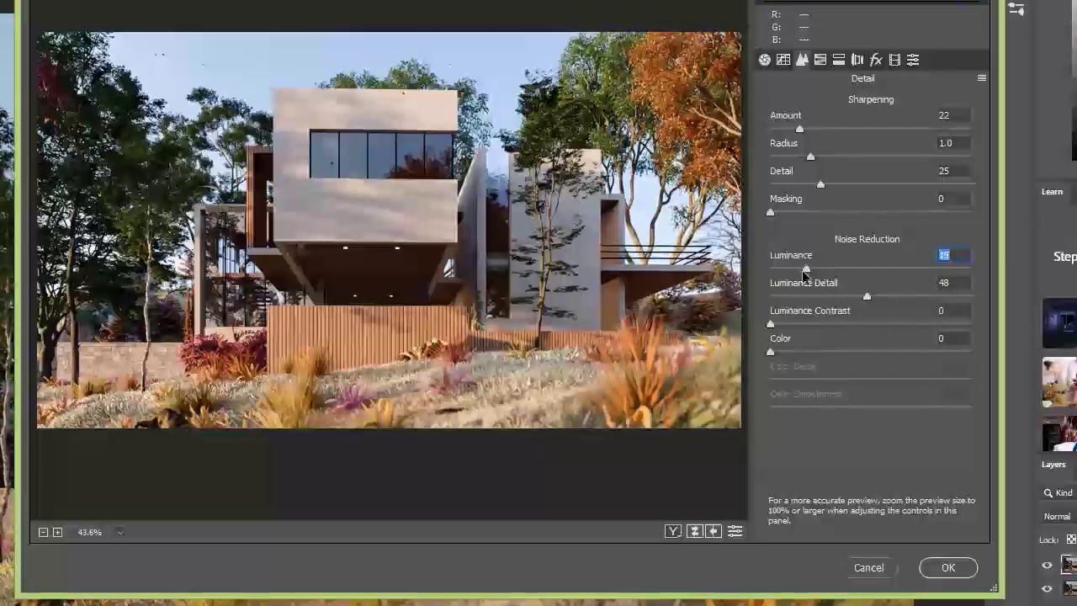
Set the noise reduction Luminance Contrast to 8, Color to 10, Color Detail to 38 and Color Smoothness to 45
{"action": "mouse_move", "coordinate": [781, 327]}
{"action": "left_mouse_down"}
{"action": "mouse_move", "coordinate": [795, 328]}
{"action": "mouse_move", "coordinate": [779, 330]}
{"action": "mouse_move", "coordinate": [787, 332]}
{"action": "left_mouse_up"}
{"action": "left_click", "coordinate": [788, 352]}
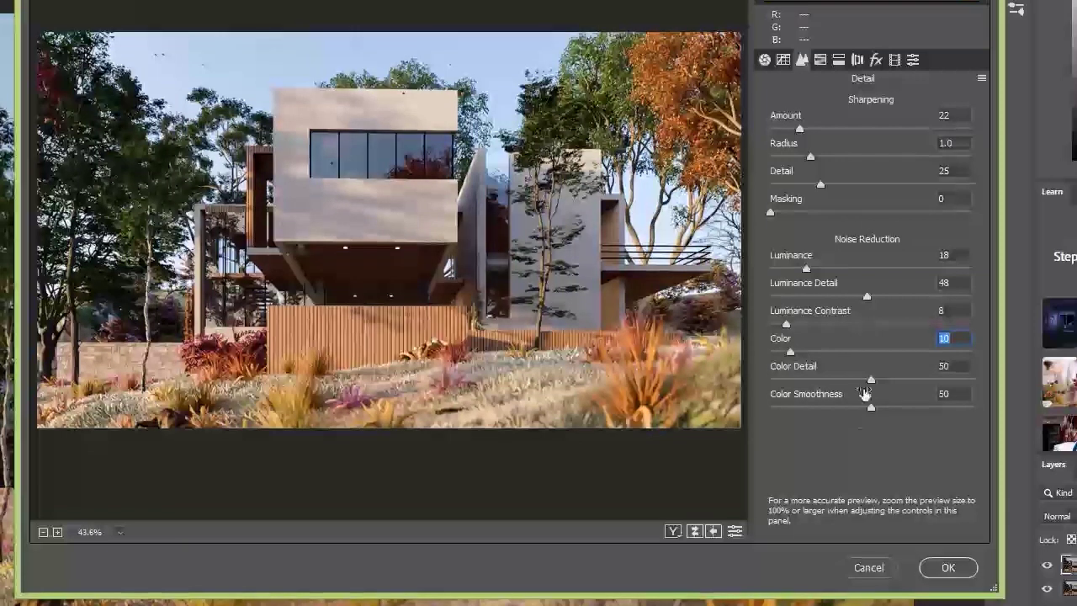
{"action": "left_click_drag", "start_coordinate": [871, 380], "coordinate": [862, 411]}
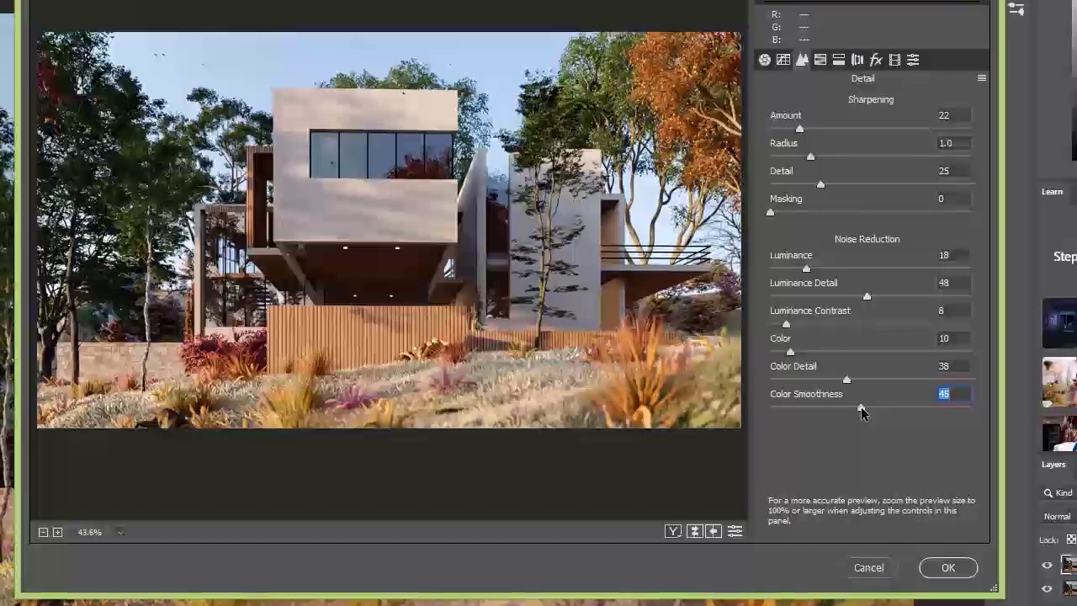
Set the HSL saturation to Reds +32, Oranges +9, Yellows +19, Greens +53, Aquas +38, Blues +51, Purples +29 and Magentas +16
{"action": "left_click", "coordinate": [820, 60]}
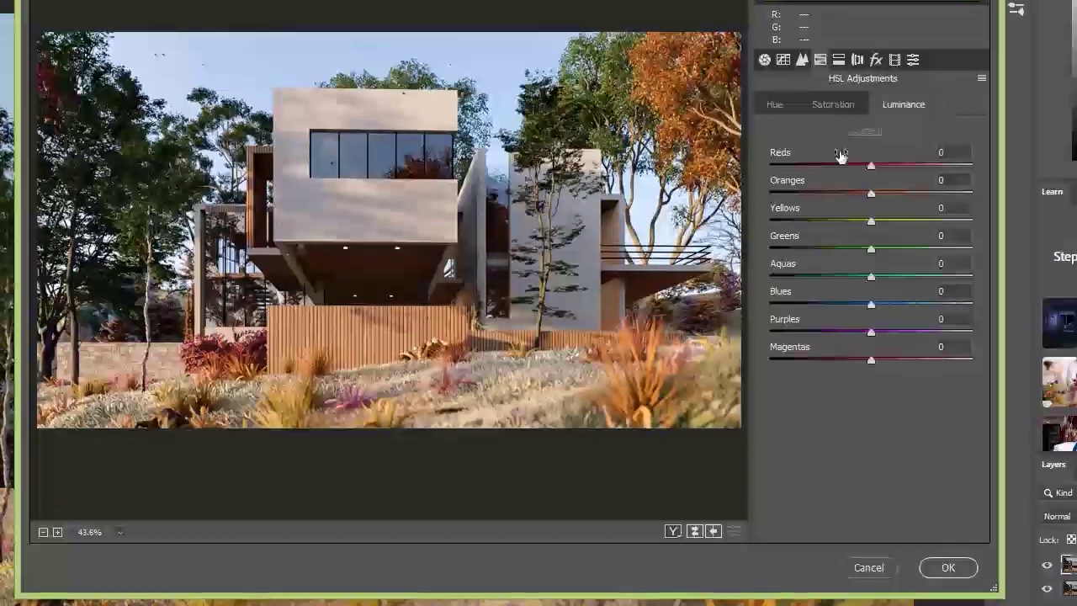
{"action": "left_click_drag", "start_coordinate": [871, 193], "coordinate": [924, 245]}
{"action": "left_click", "coordinate": [832, 103]}
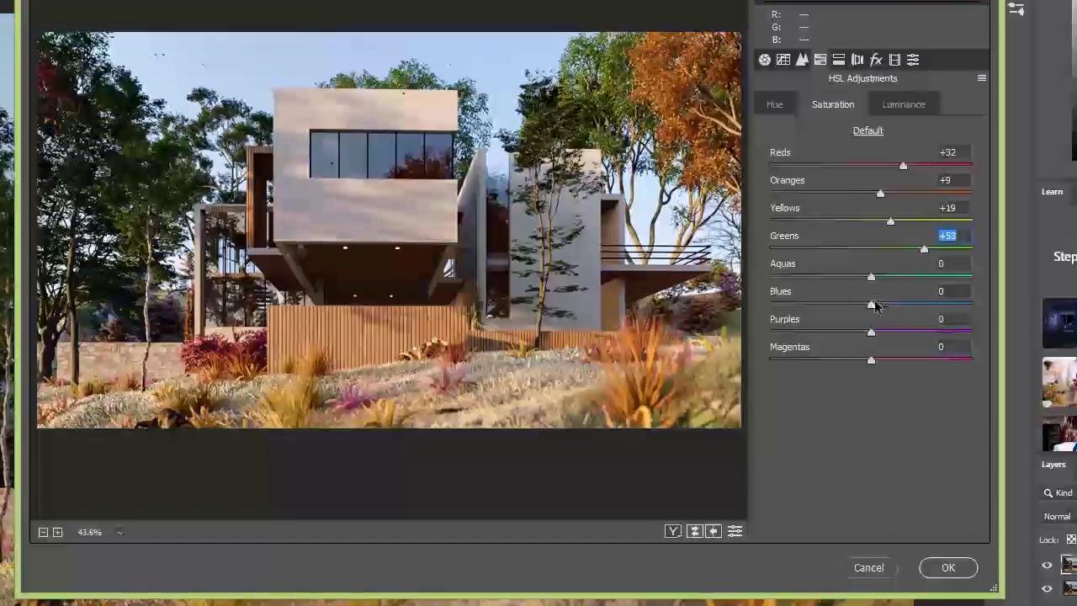
{"action": "left_click_drag", "start_coordinate": [872, 277], "coordinate": [922, 304]}
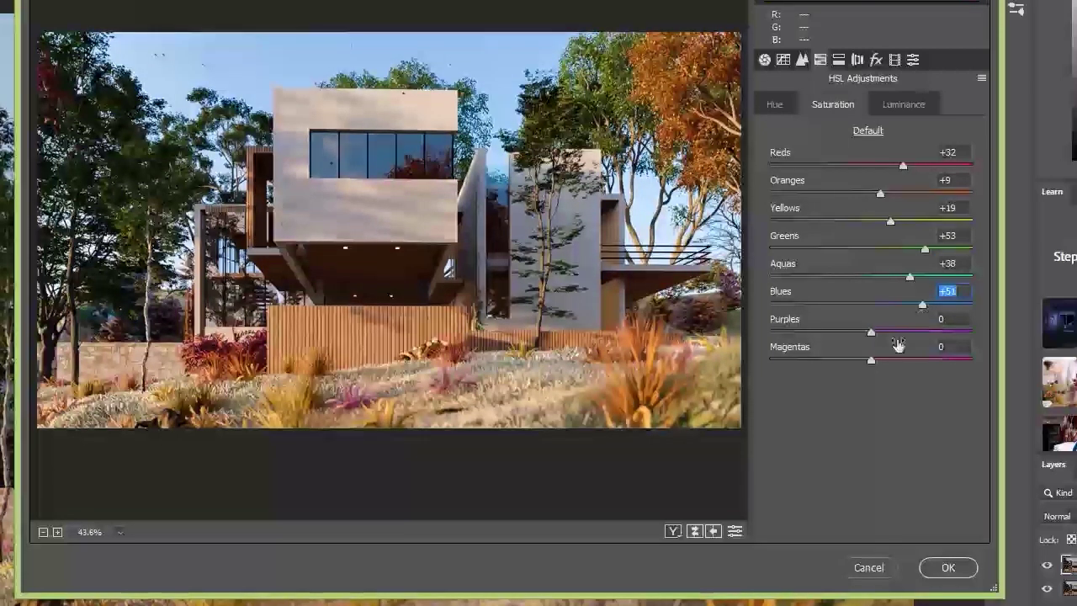
{"action": "left_click", "coordinate": [873, 332]}
{"action": "left_click", "coordinate": [882, 360]}
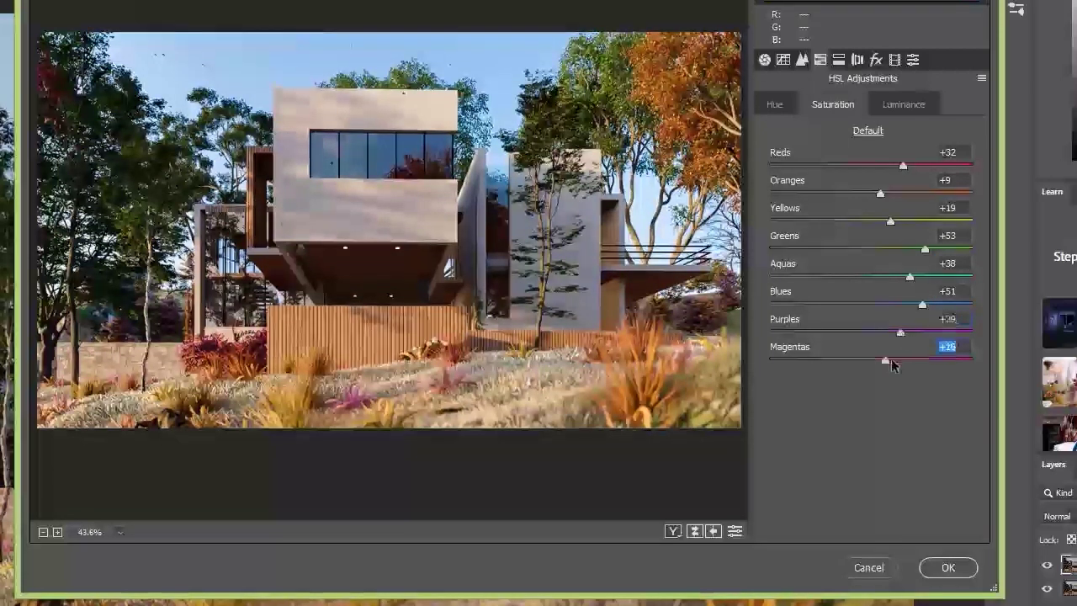
Set the HSL hue to Reds +50, Oranges -15, Greens -78, Aquas +26 and Blues -2
{"action": "left_click", "coordinate": [774, 105]}
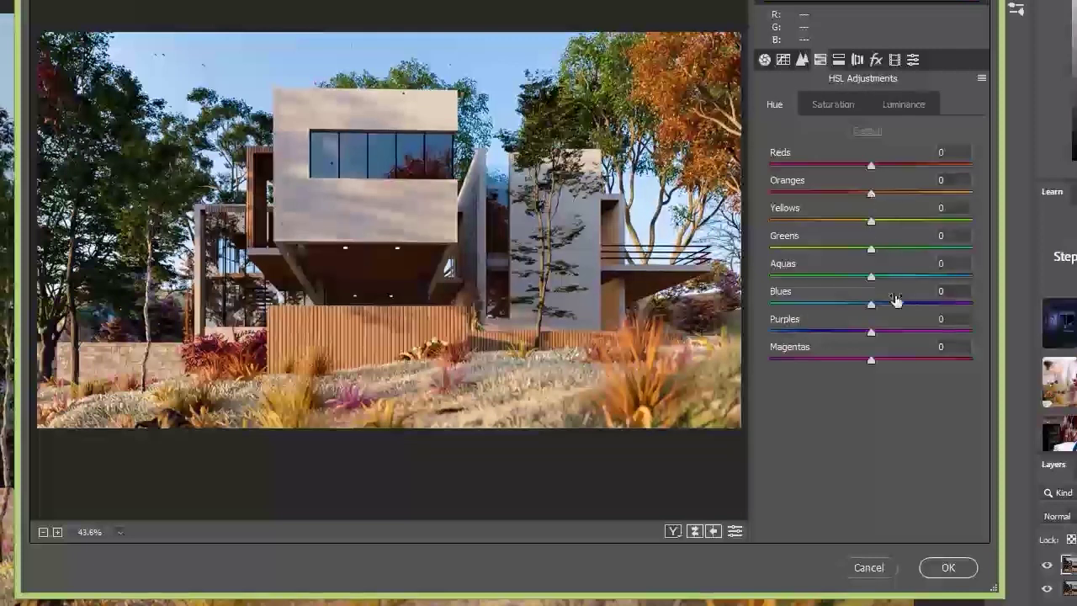
{"action": "left_click_drag", "start_coordinate": [871, 249], "coordinate": [789, 266]}
{"action": "left_click_drag", "start_coordinate": [871, 277], "coordinate": [866, 308]}
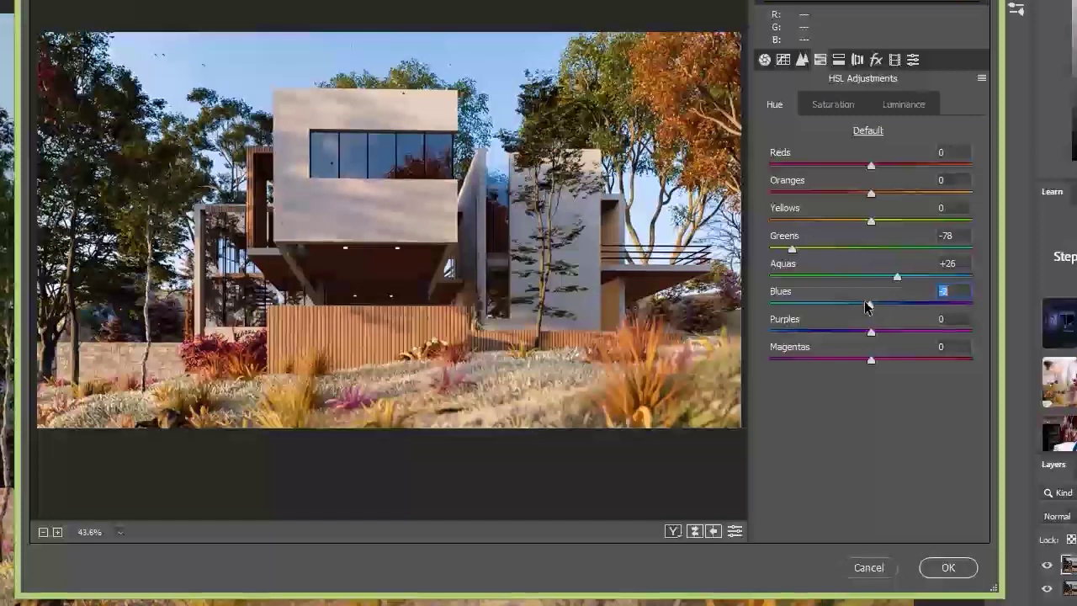
{"action": "left_click_drag", "start_coordinate": [870, 166], "coordinate": [859, 195]}
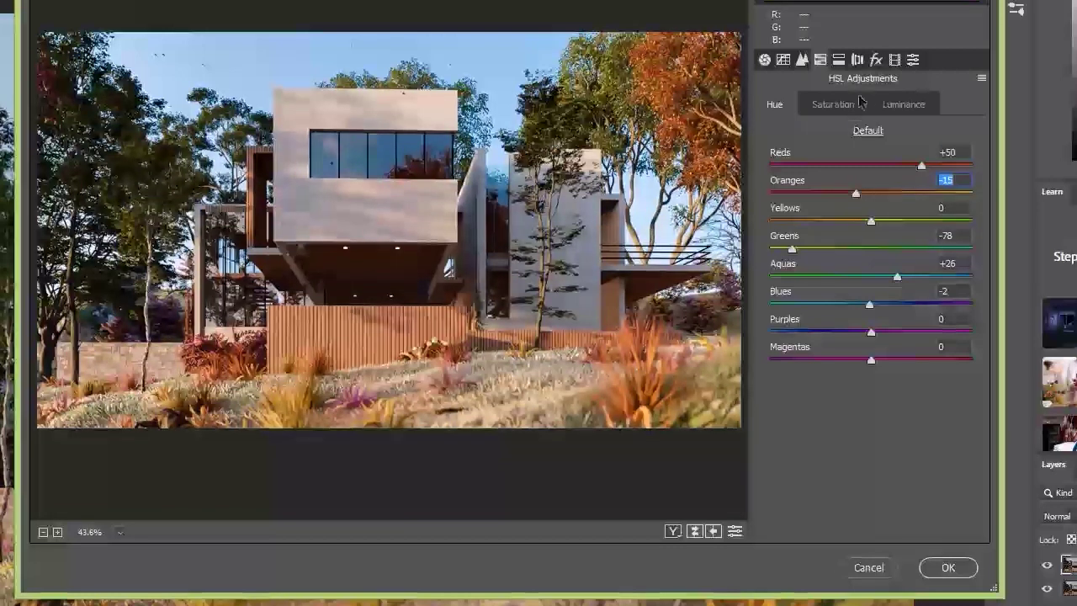
Set the HSL luminance to Reds +11 and Oranges -13, and darken the Blues
{"action": "left_click", "coordinate": [899, 108]}
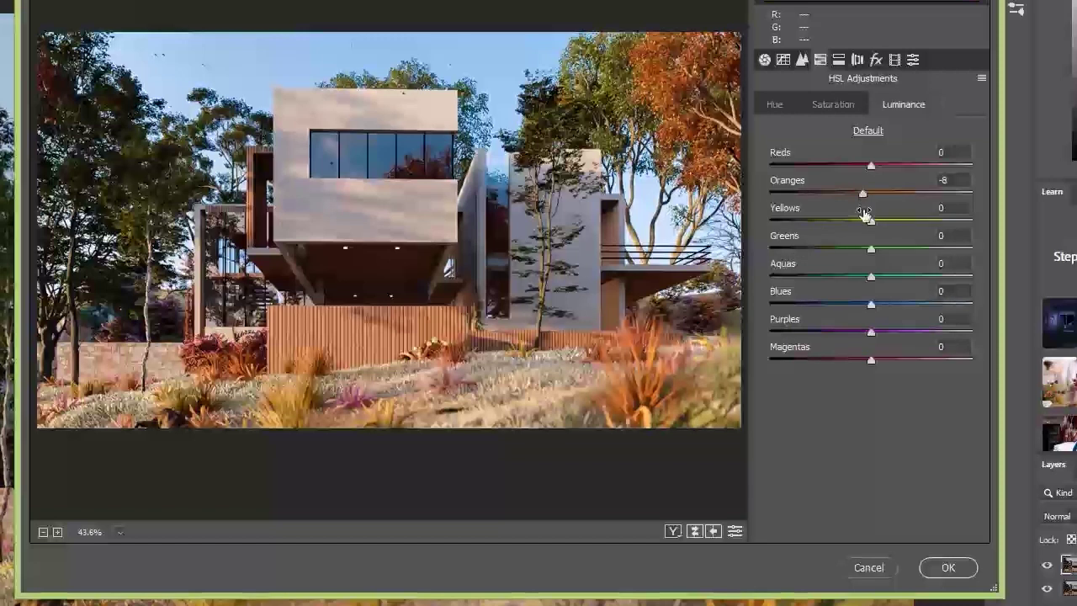
{"action": "left_click_drag", "start_coordinate": [867, 194], "coordinate": [881, 175]}
{"action": "mouse_move", "coordinate": [871, 308]}
{"action": "left_mouse_down"}
{"action": "mouse_move", "coordinate": [918, 304]}
{"action": "mouse_move", "coordinate": [850, 306]}
{"action": "mouse_move", "coordinate": [863, 305]}
{"action": "left_mouse_up"}
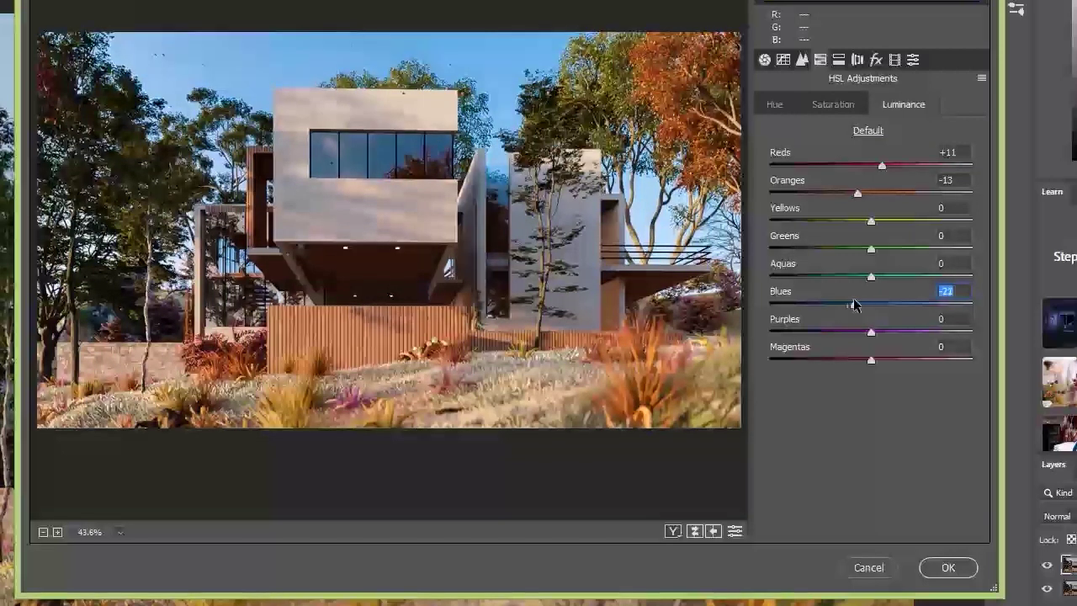
Set the split toning highlights to Hue 18 and Saturation 8, shift the Balance towards the shadows, and apply the filter
{"action": "left_click", "coordinate": [841, 62]}
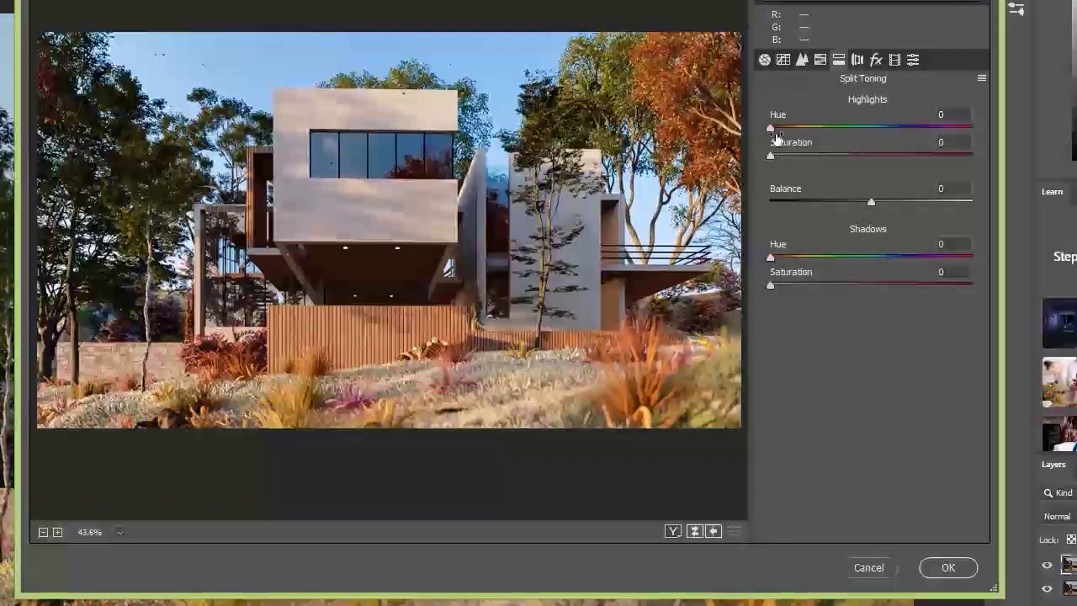
{"action": "left_click_drag", "start_coordinate": [782, 129], "coordinate": [784, 162]}
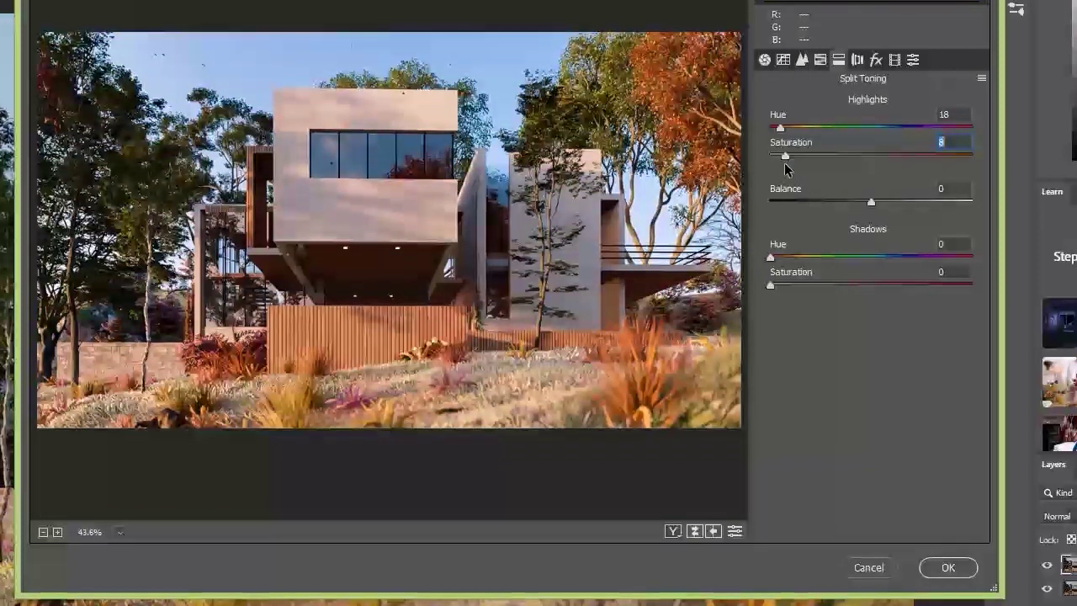
{"action": "left_click_drag", "start_coordinate": [871, 202], "coordinate": [824, 203]}
{"action": "left_click", "coordinate": [936, 569]}
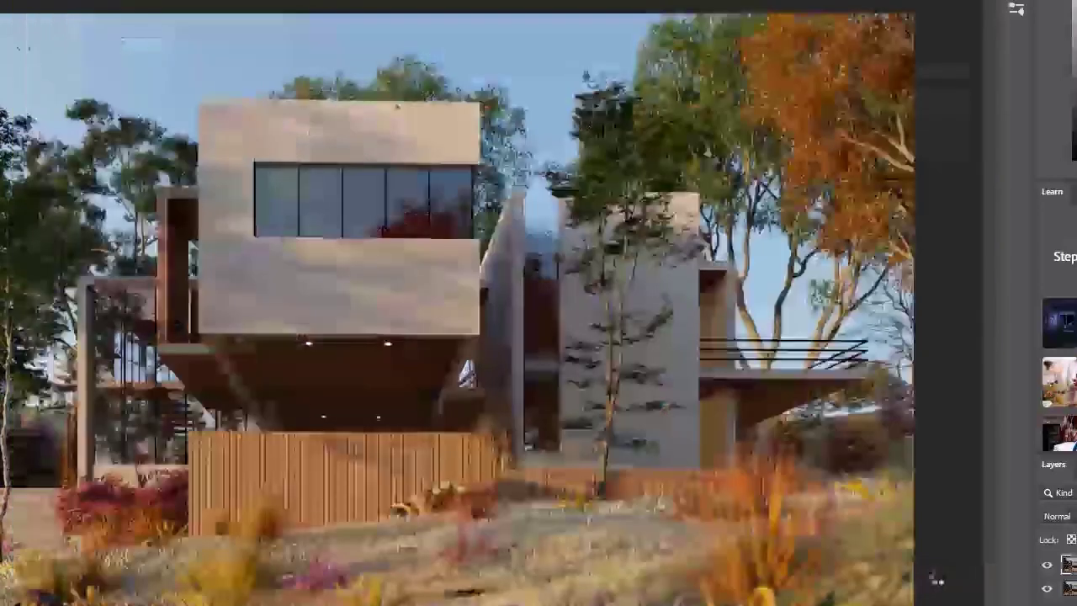